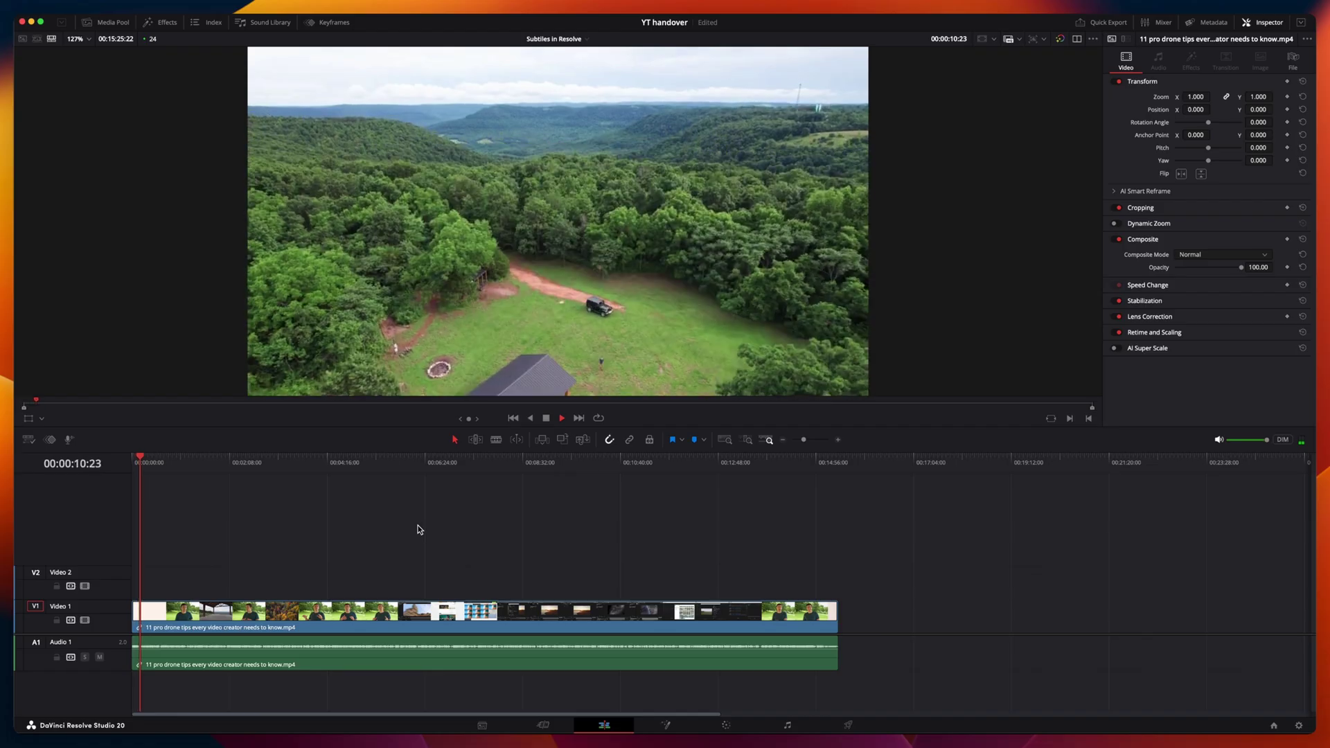
Replay the title shot of the drone video and stop playback.
{"action": "key", "text": "space"}
{"action": "left_click_drag", "start_coordinate": [143, 464], "coordinate": [138, 467]}
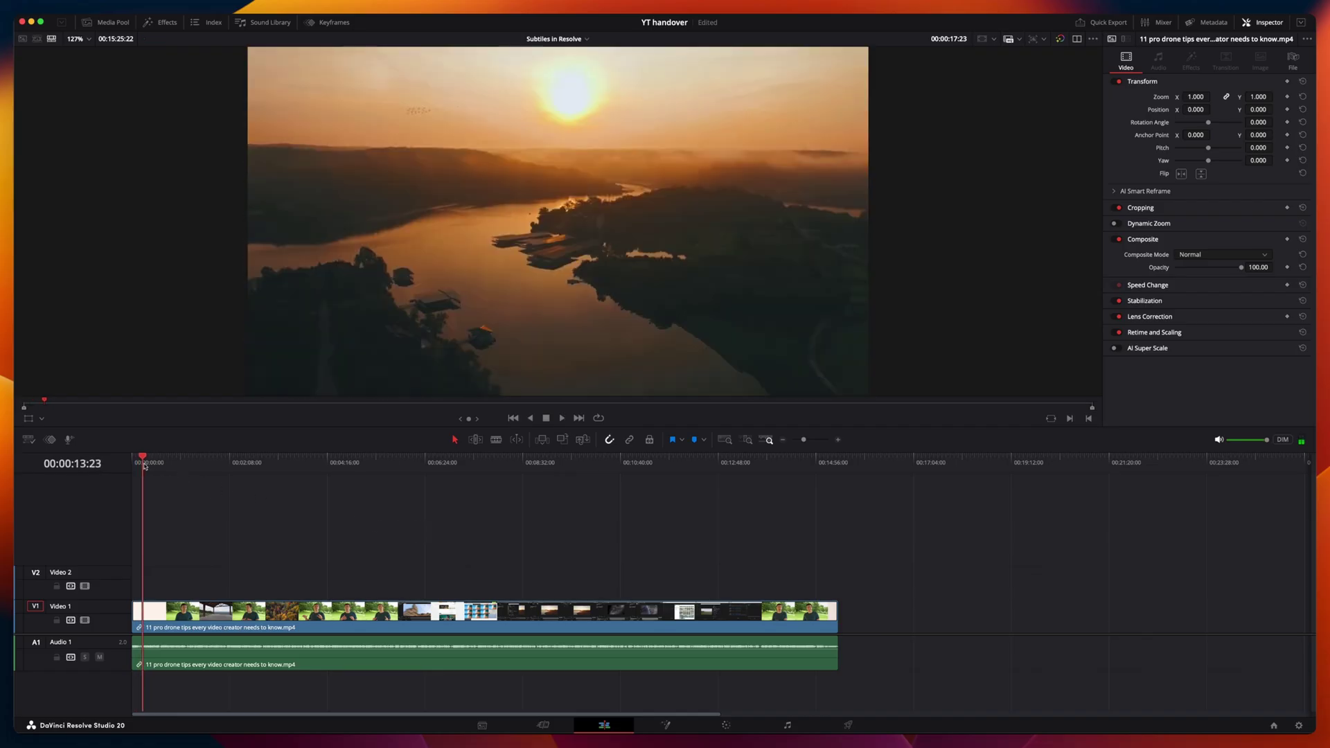
{"action": "key", "text": "space"}
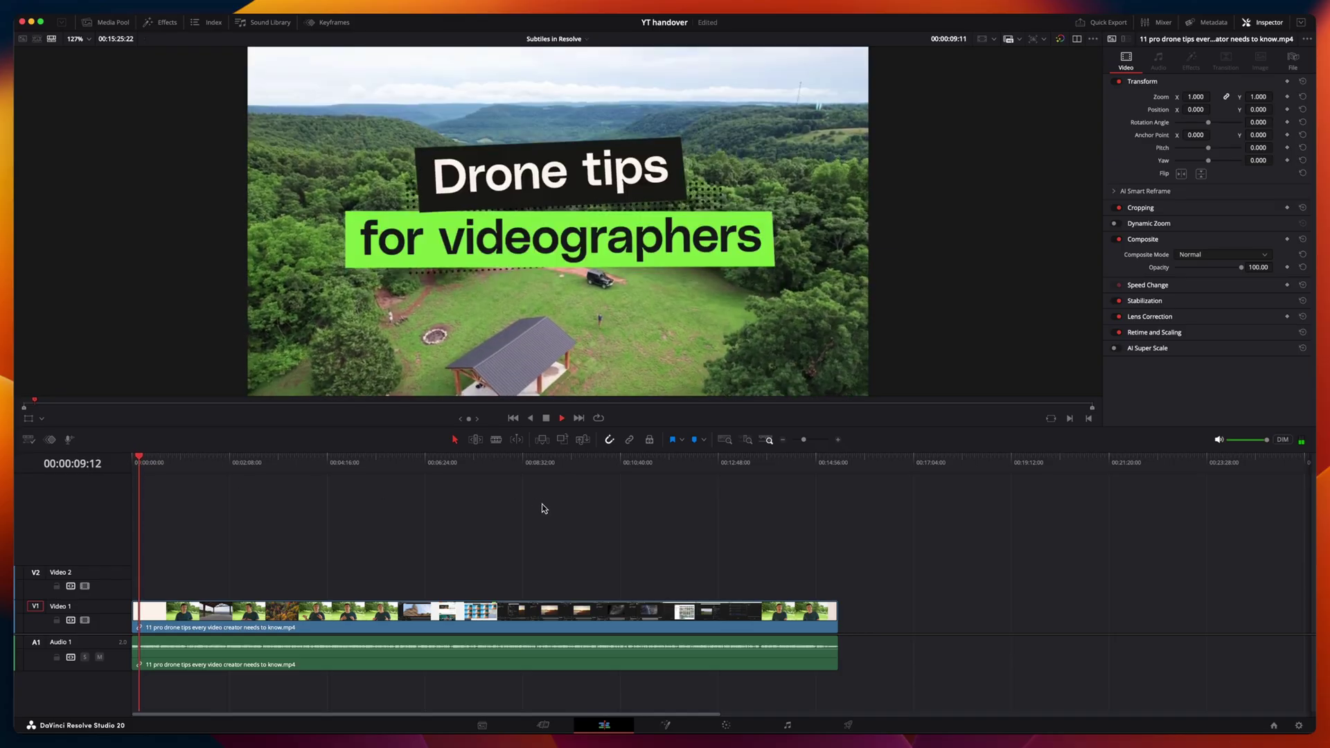
{"action": "key", "text": "space"}
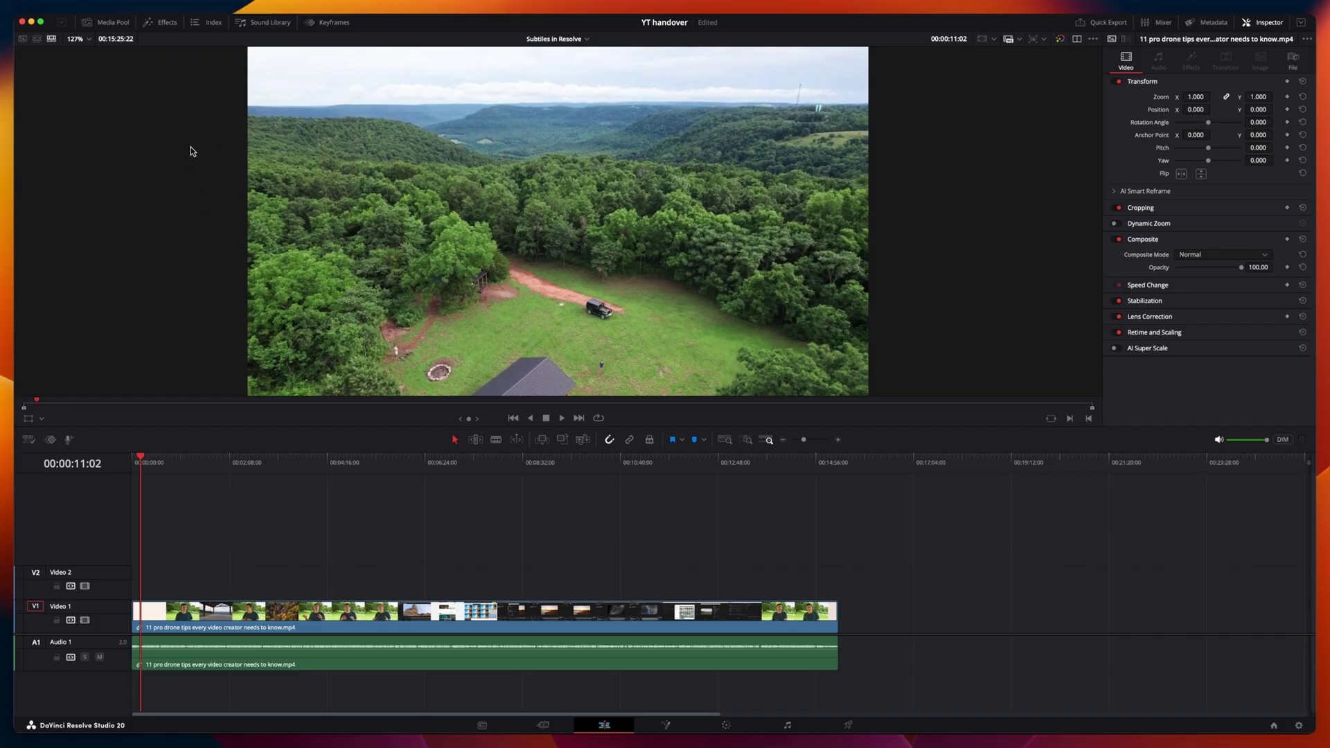
Create subtitles from audio with the Subtitle Default preset and single-line captions.
{"action": "left_click", "coordinate": [190, 12]}
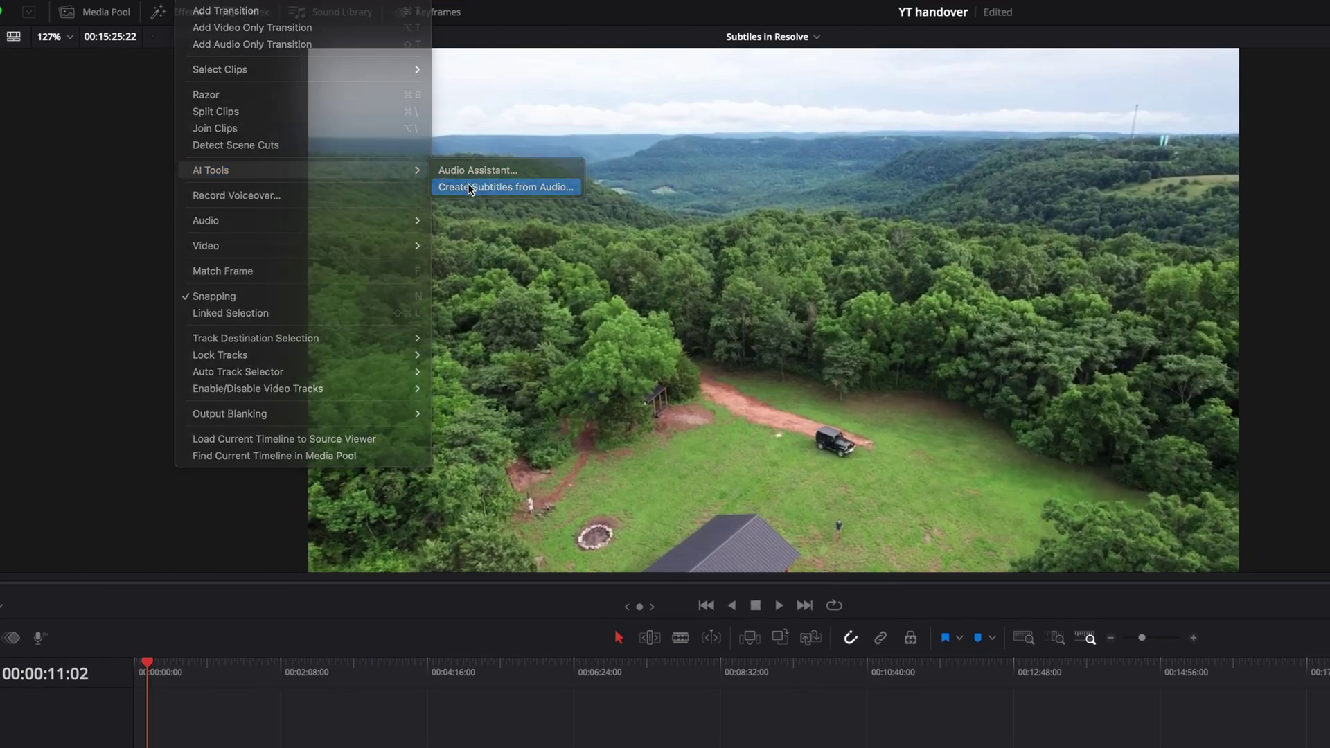
{"action": "left_click", "coordinate": [456, 185]}
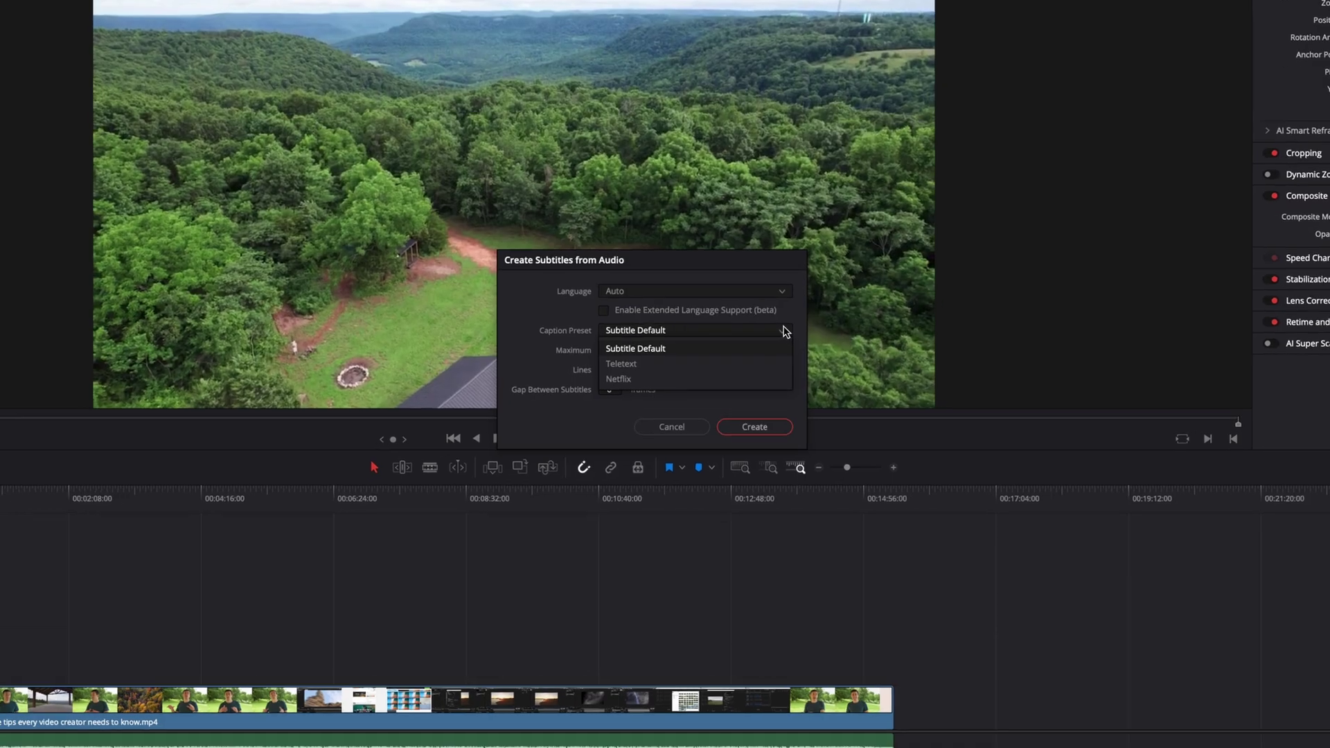
{"action": "left_click", "coordinate": [758, 338]}
{"action": "left_click", "coordinate": [791, 369]}
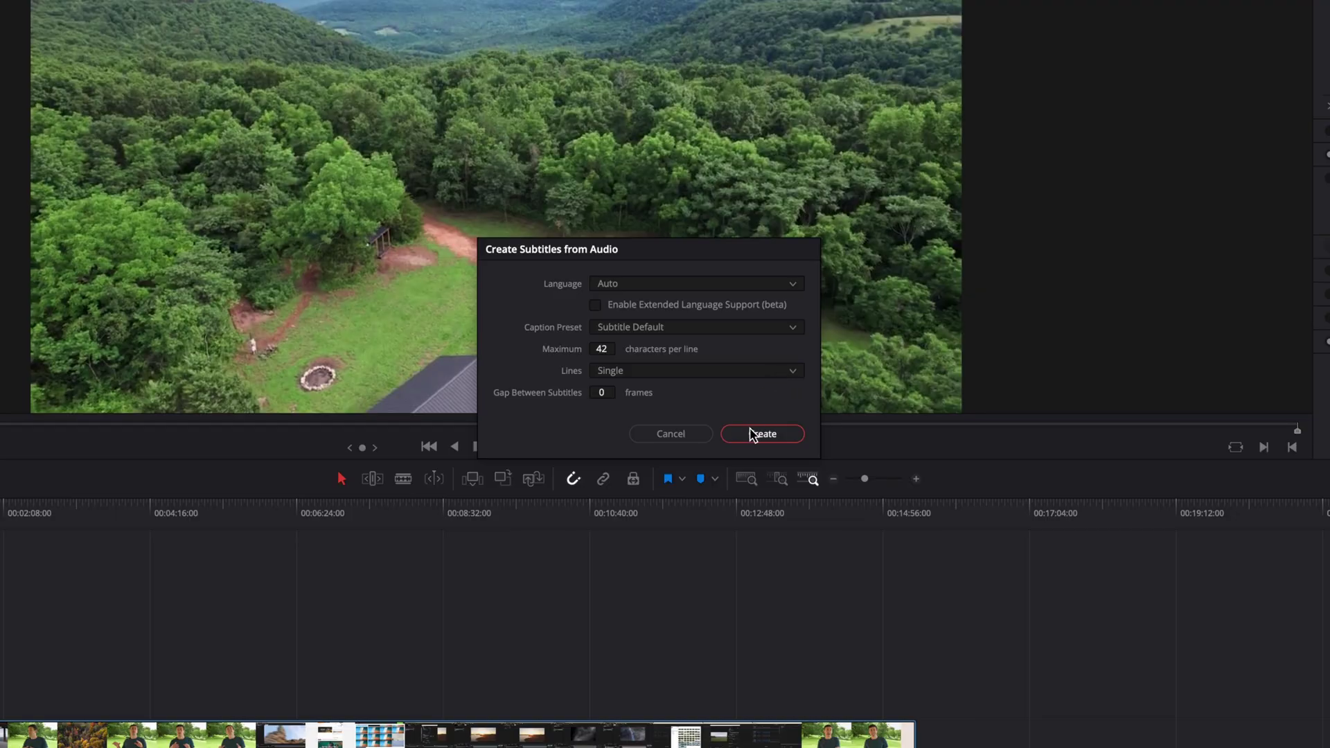
{"action": "left_click", "coordinate": [758, 434]}
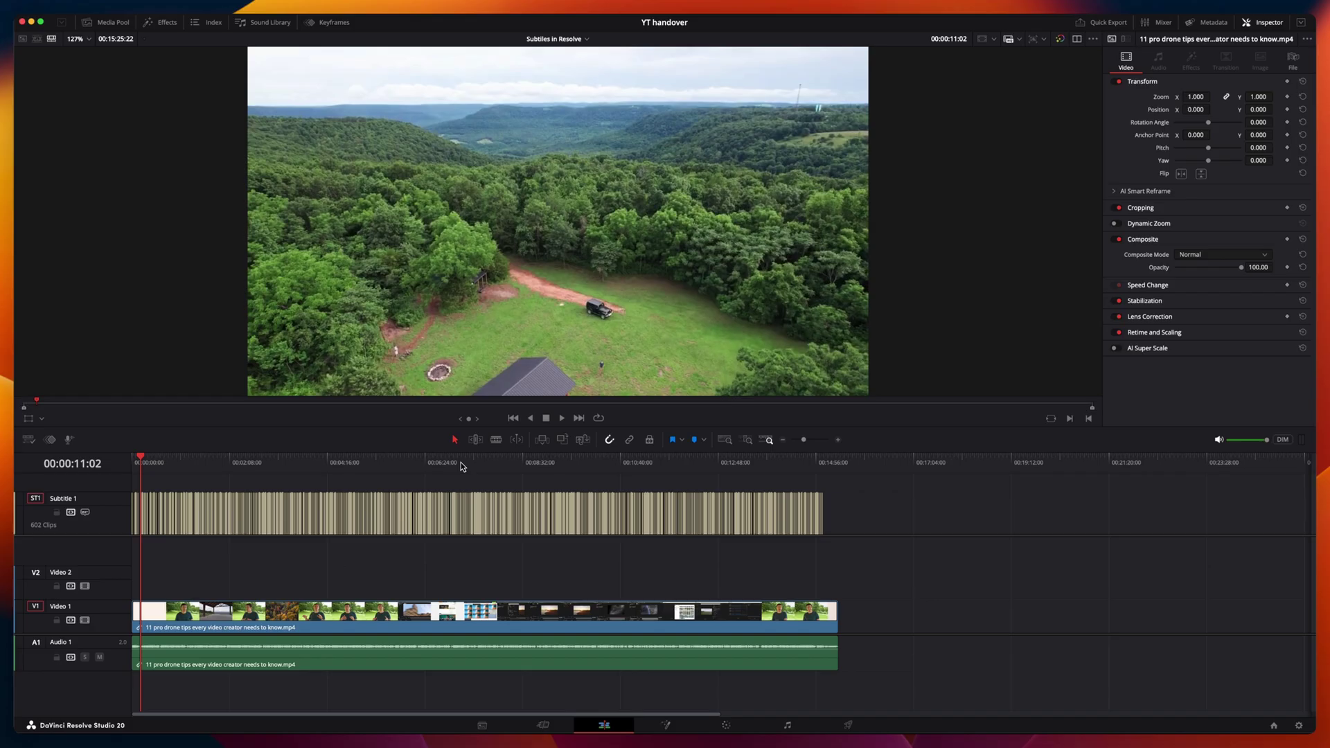
Play the timeline from the start to preview the generated captions.
{"action": "key", "text": "space"}
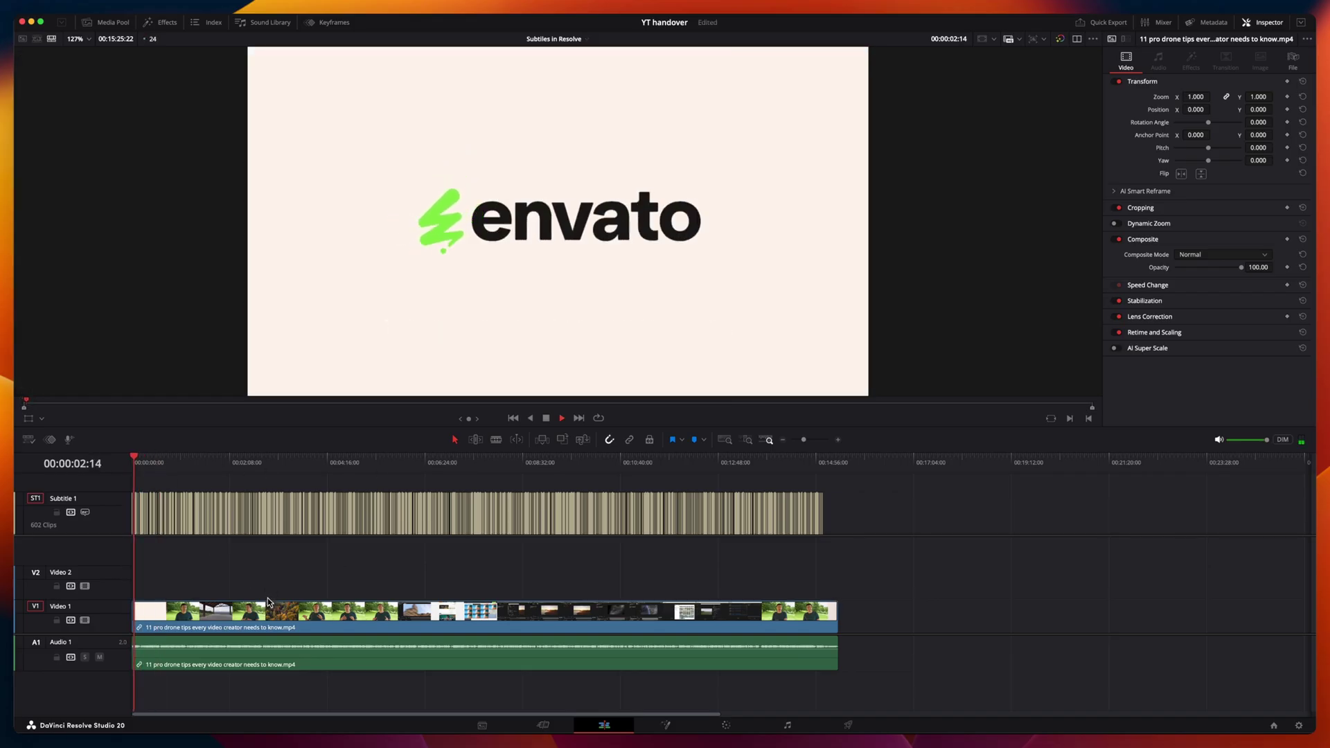
Zoom the timeline, move the playhead to 7:16 and select the 'drone tips you guys can use' caption.
{"action": "left_click", "coordinate": [141, 463]}
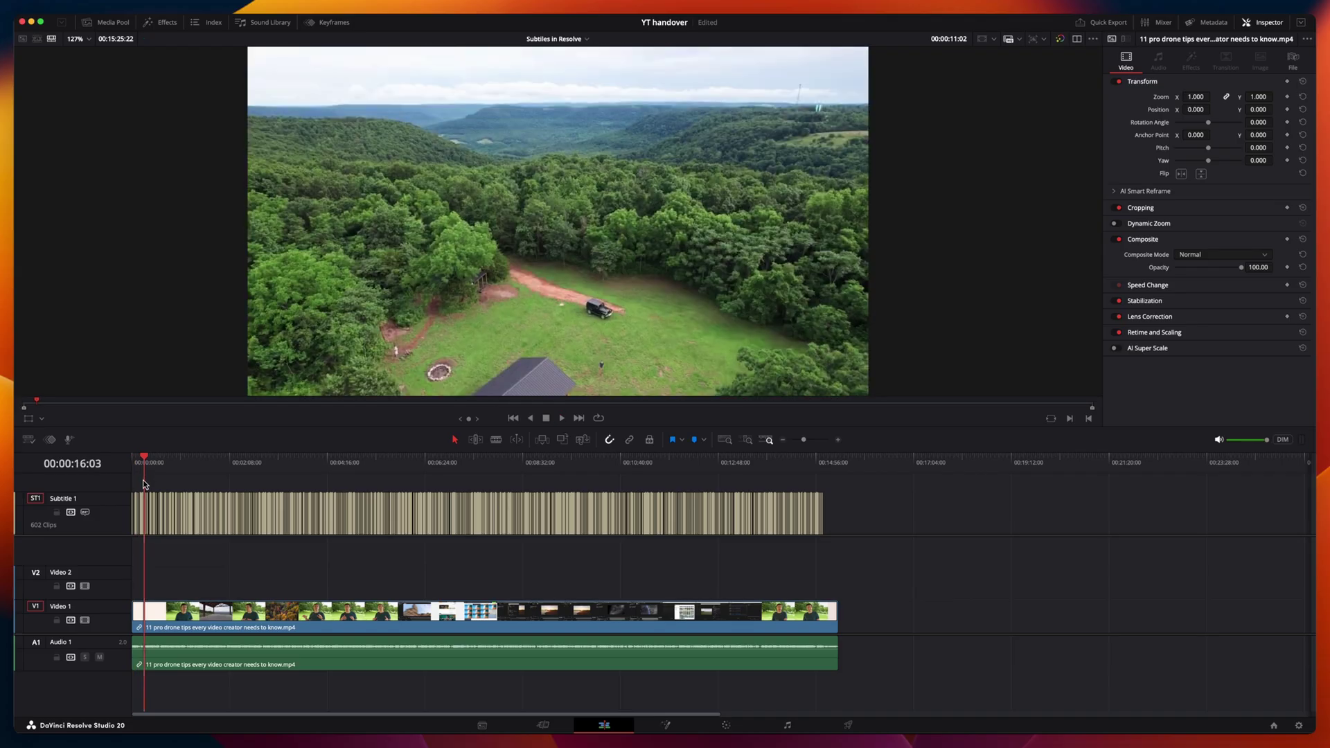
{"action": "key", "text": "super+equal"}
{"action": "key", "text": "super+equal"}
{"action": "key", "text": "super+equal"}
{"action": "key", "text": "super+equal"}
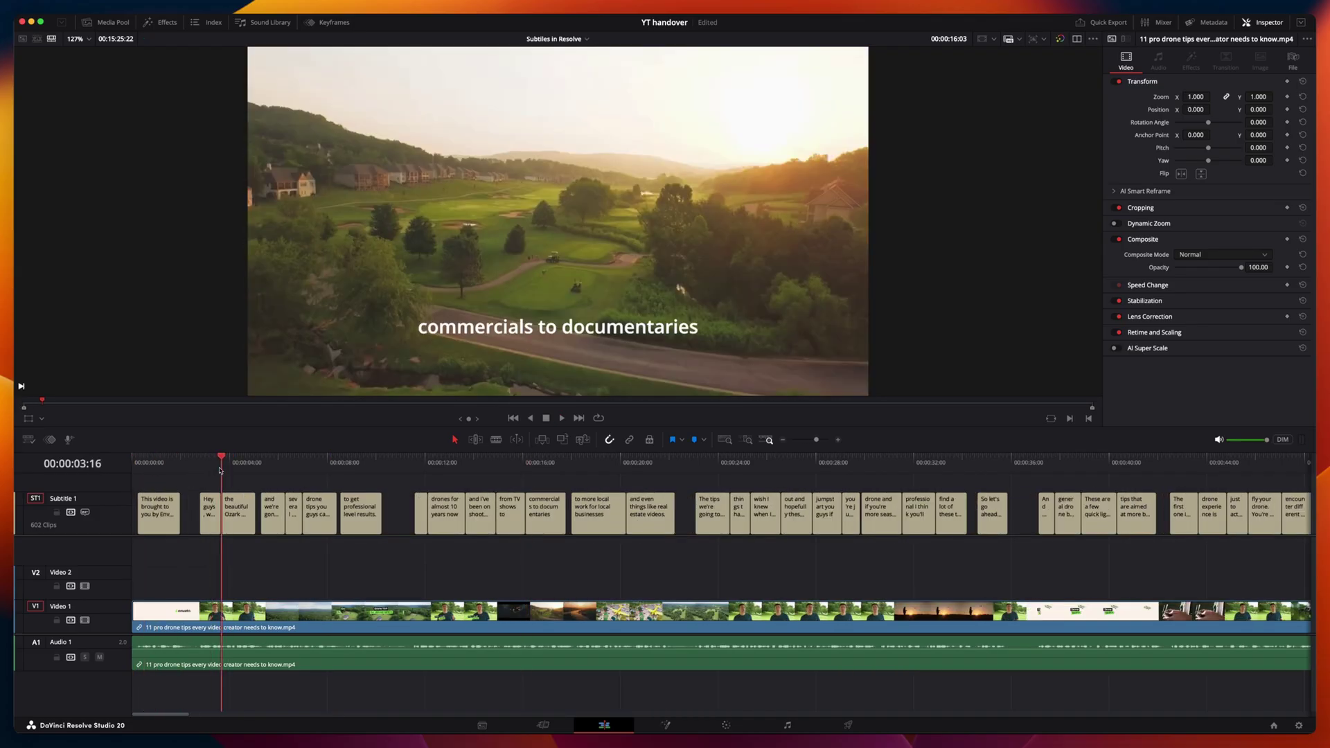
{"action": "left_click_drag", "start_coordinate": [220, 470], "coordinate": [322, 466]}
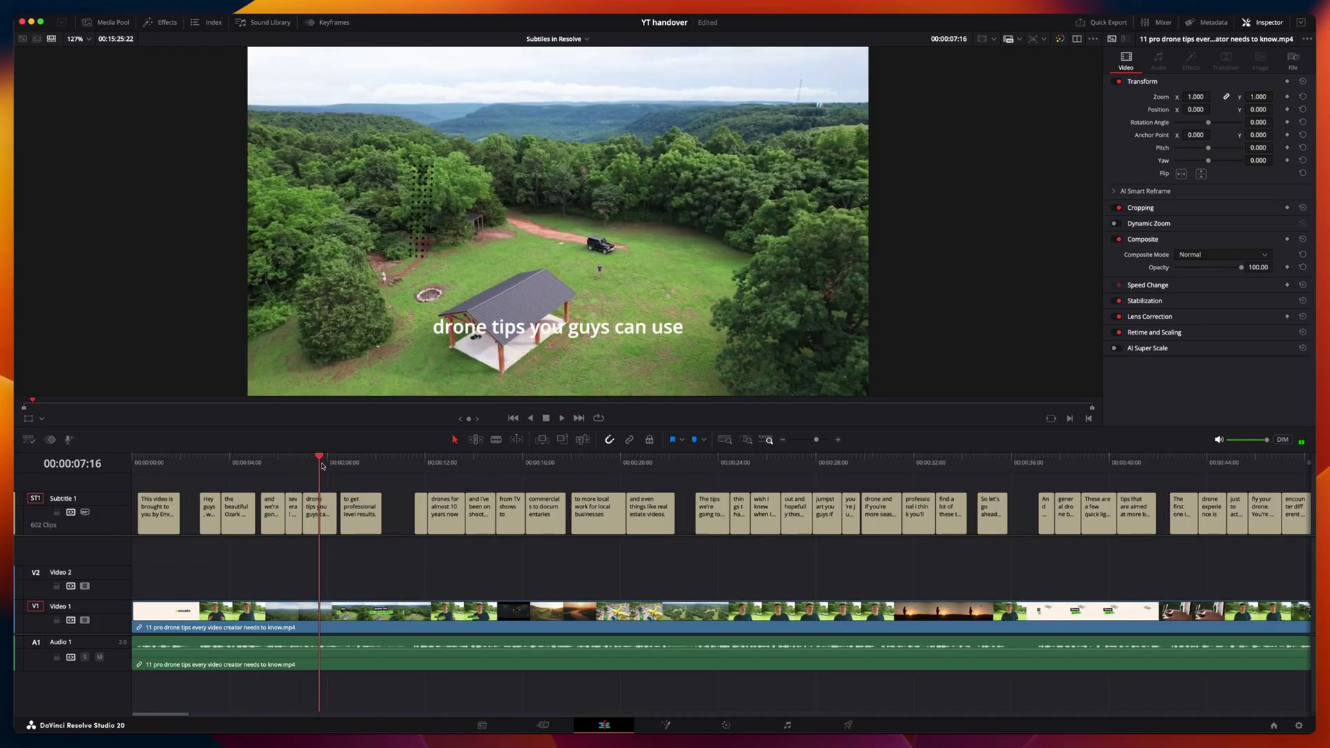
{"action": "left_click", "coordinate": [321, 506]}
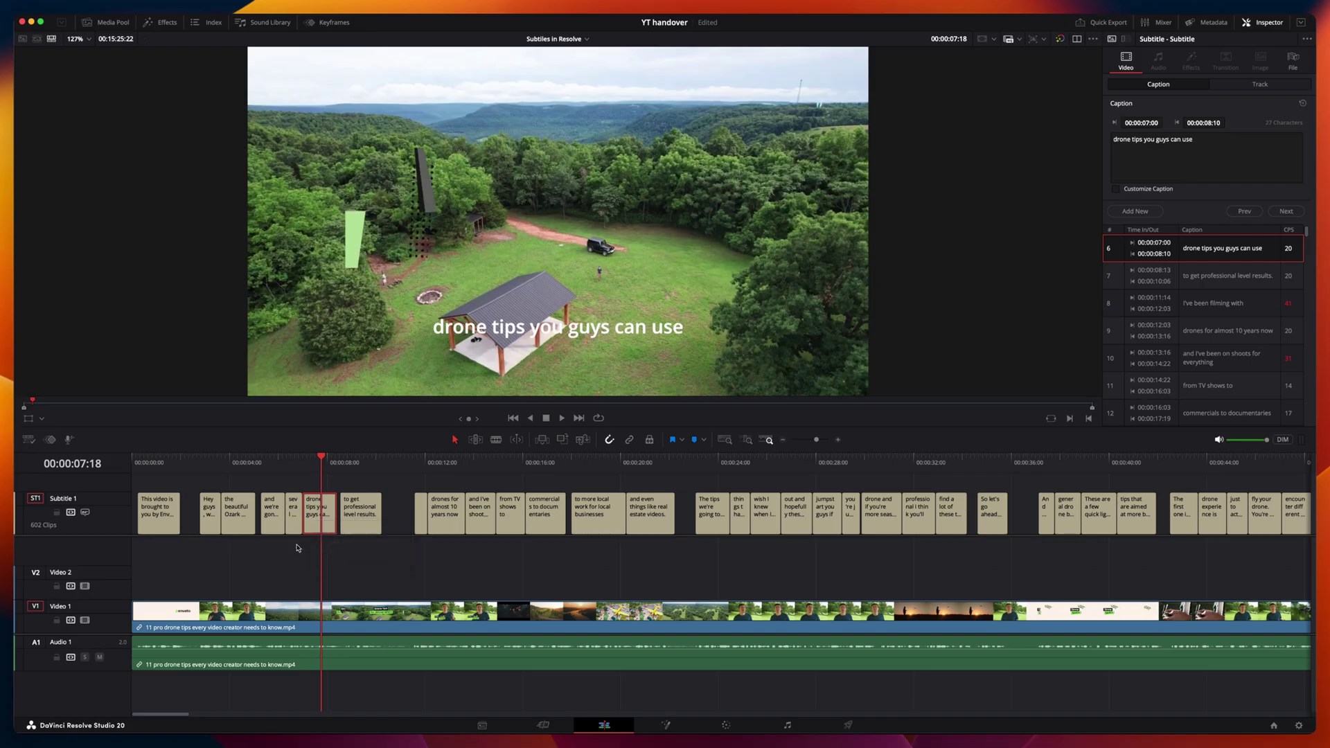
Blade the caption at the playhead, delete 'you guys can use' from caption 6, and play to check.
{"action": "left_click", "coordinate": [320, 527]}
{"action": "key", "text": "a"}
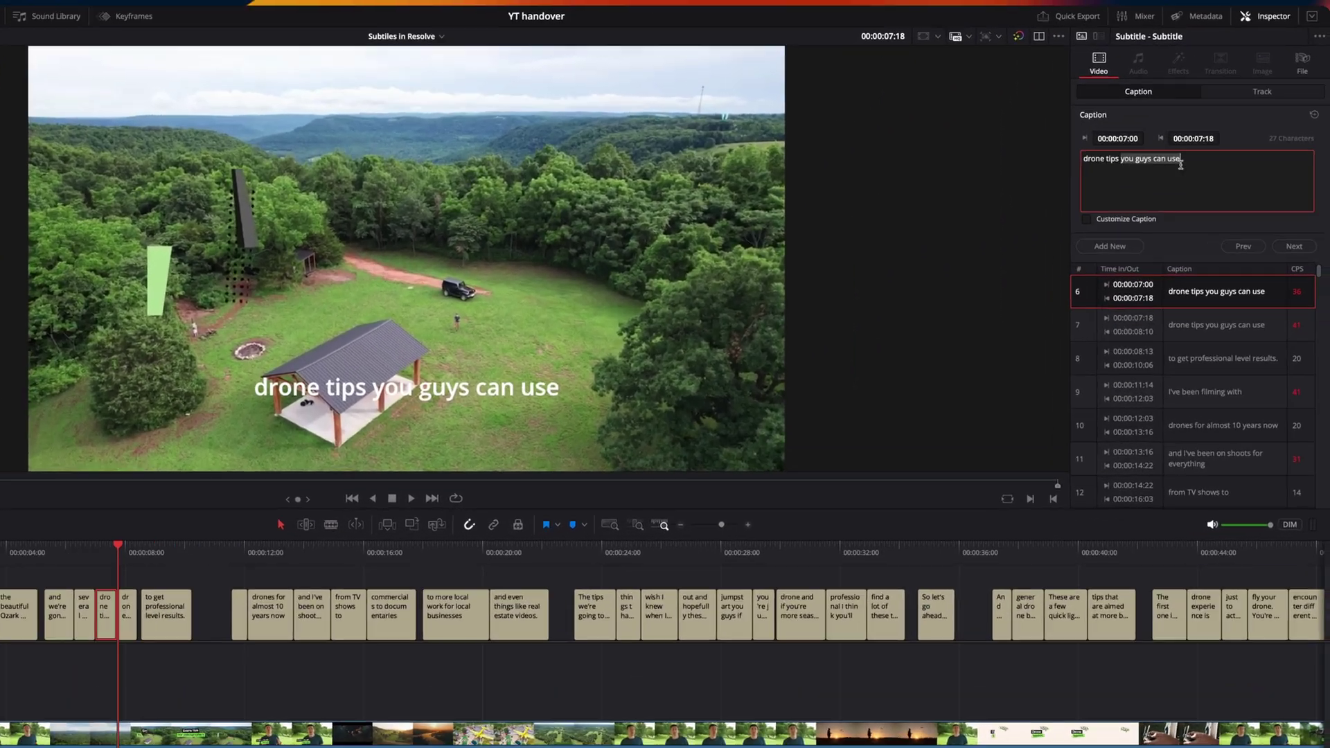
{"action": "key", "text": "BackSpace"}
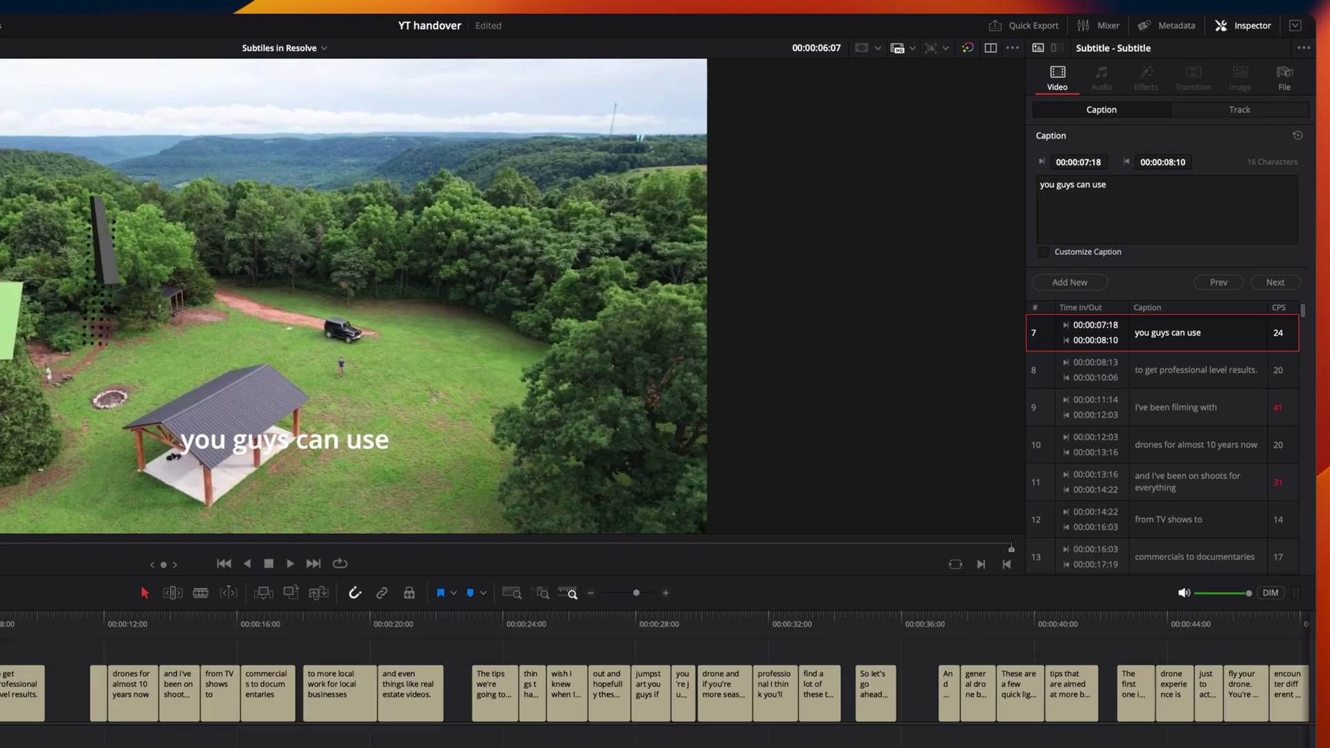
{"action": "key", "text": "slash"}
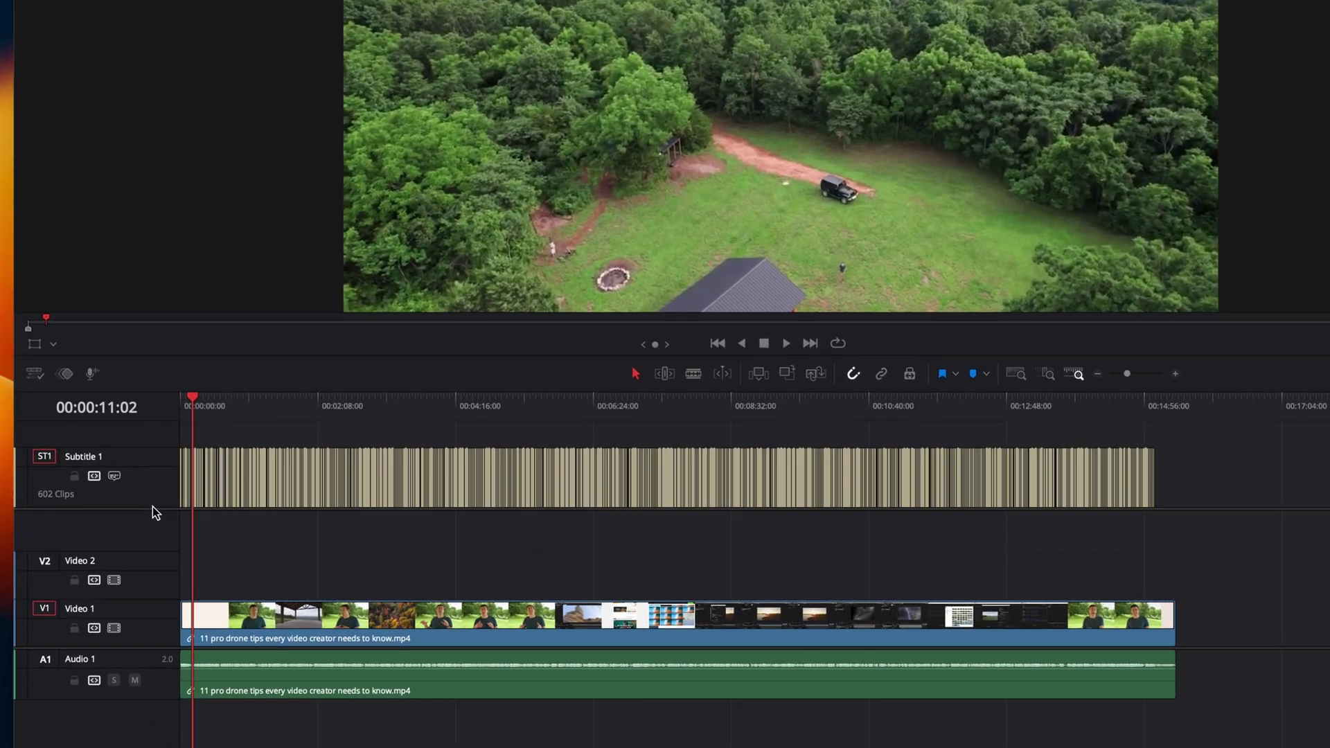
Export the Subtitle 1 track as 'drone subs.srt' to the Desktop.
{"action": "right_click", "coordinate": [105, 528]}
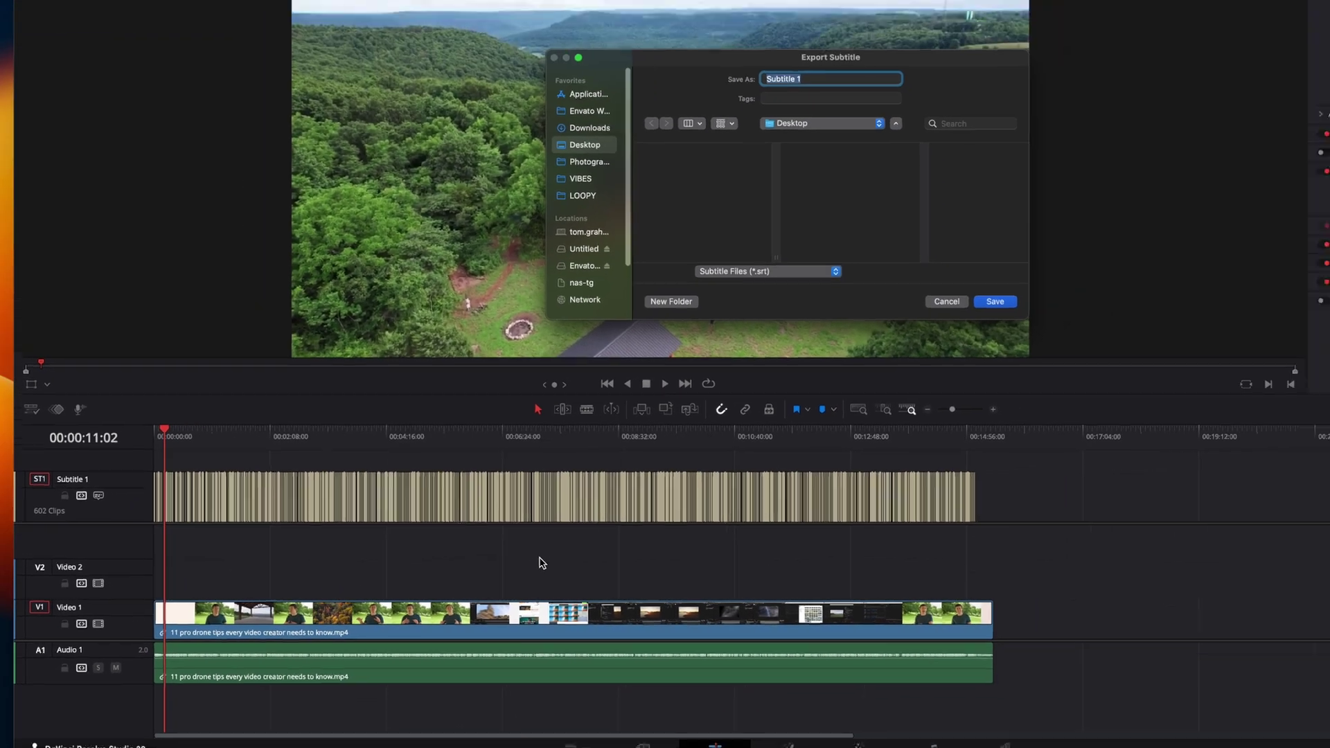
{"action": "type", "text": "drone subs"}
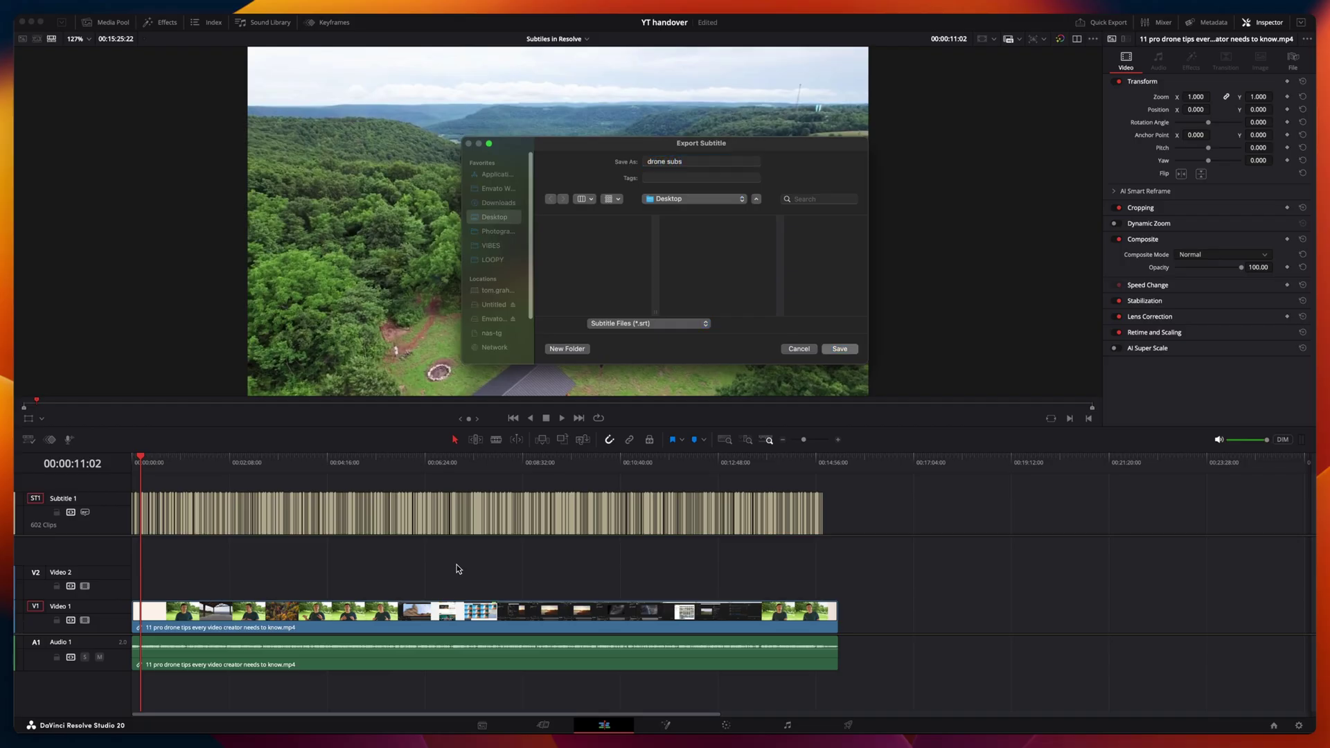
{"action": "key", "text": "Return"}
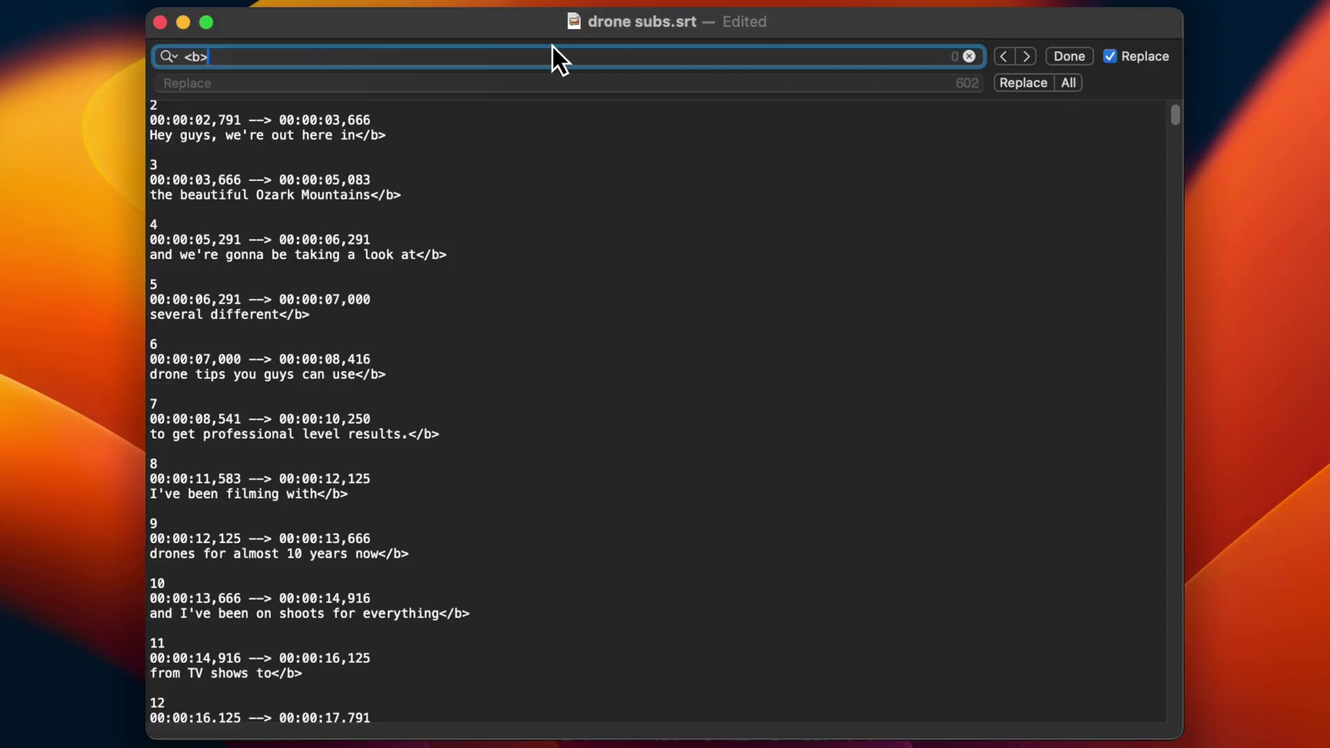
{"action": "type", "text": "/"}
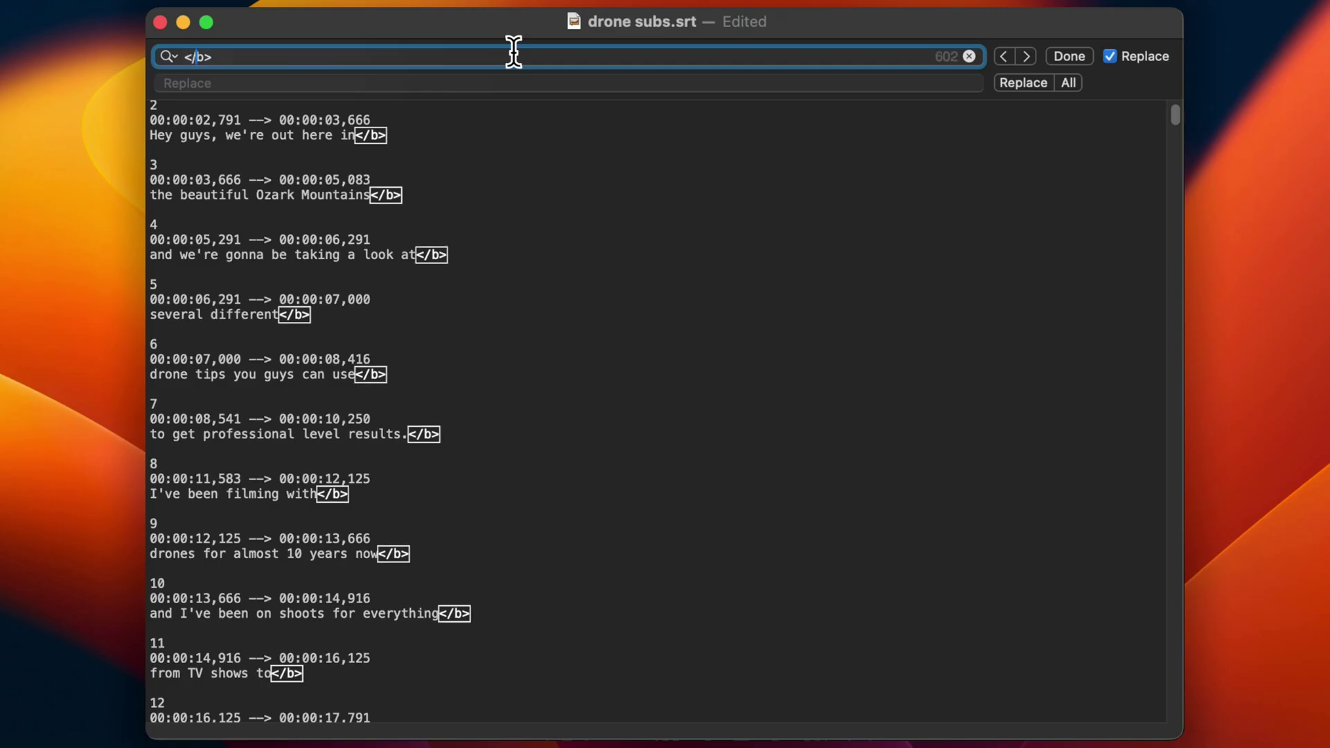
Replace all '</b>' occurrences with nothing, then close Find & Replace.
{"action": "left_click", "coordinate": [1069, 82]}
{"action": "left_click", "coordinate": [1069, 56]}
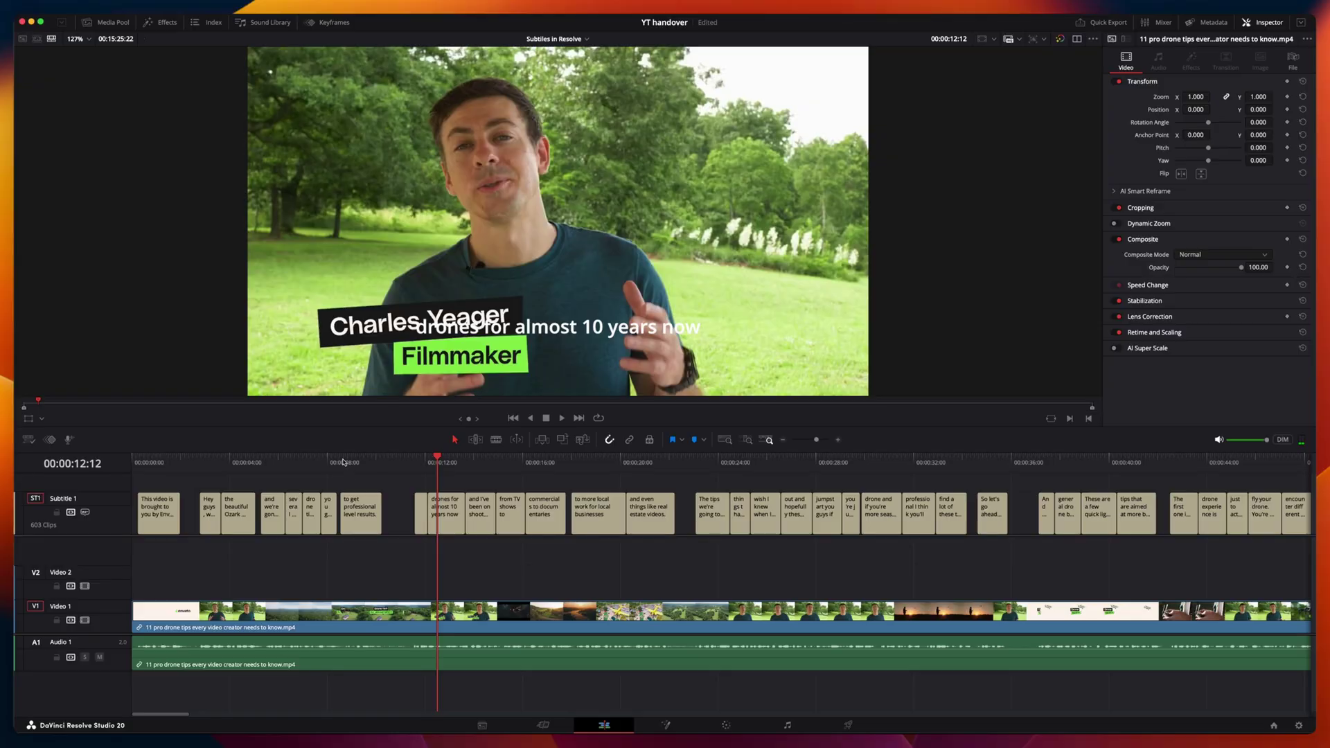
Review the captioned playback, then set the subtitle font to PolySans, face Median.
{"action": "left_click", "coordinate": [325, 464]}
{"action": "key", "text": "space"}
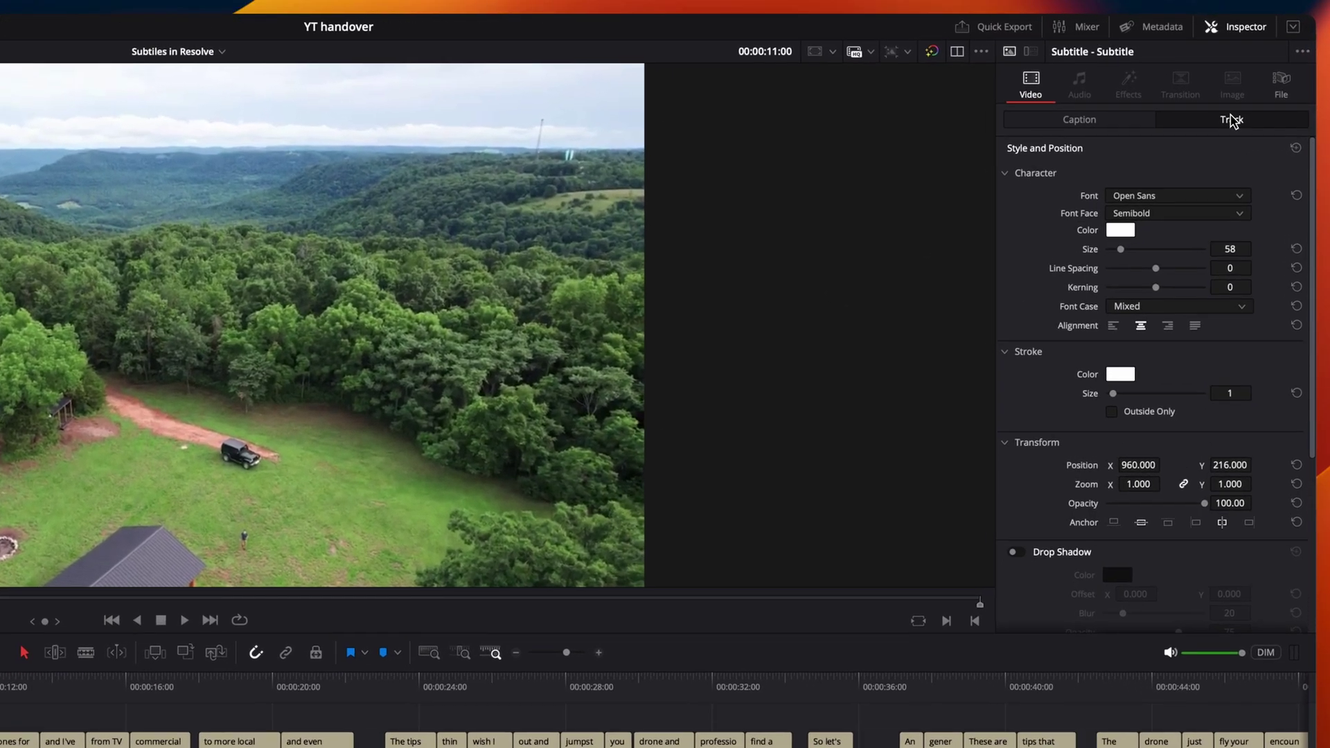
{"action": "left_click", "coordinate": [1166, 198]}
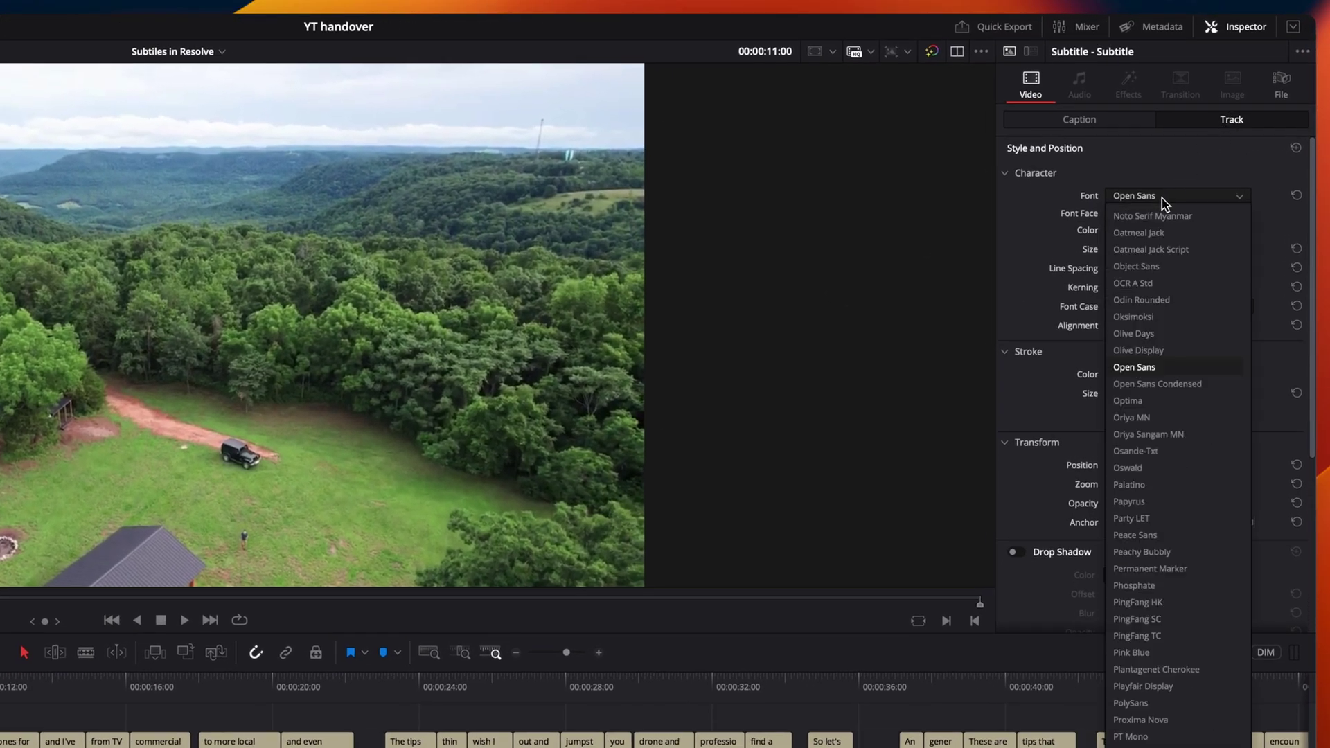
{"action": "key", "text": "Return"}
{"action": "left_click", "coordinate": [1158, 210]}
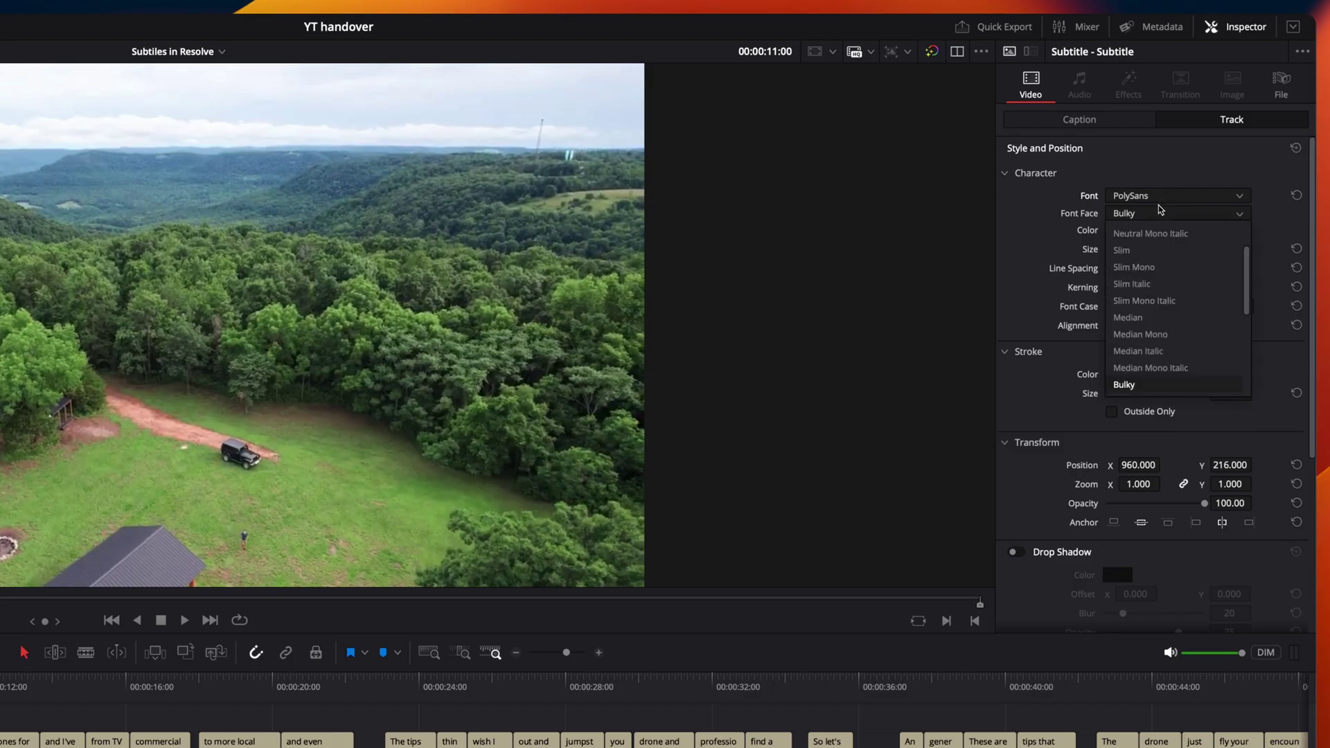
{"action": "left_click", "coordinate": [1140, 316]}
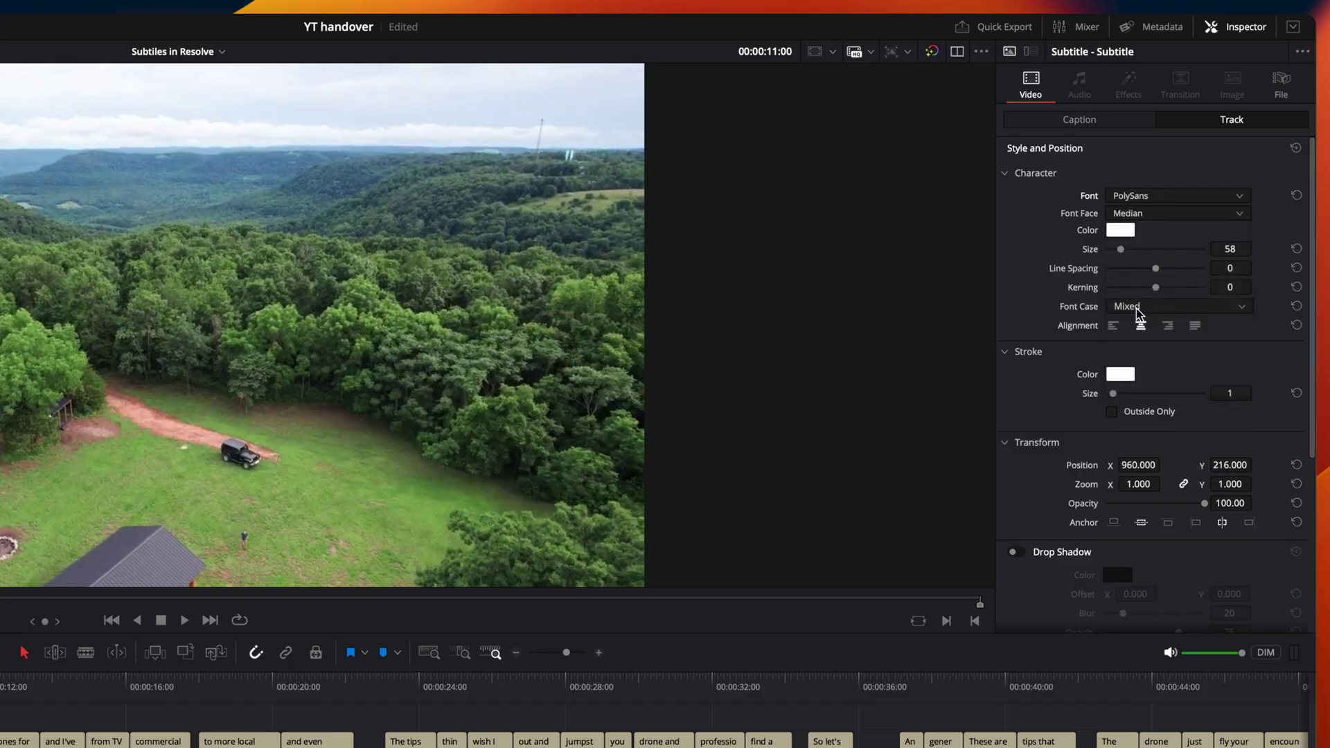
Make the caption text off-white with a dark background, then replay from the start.
{"action": "left_click", "coordinate": [1121, 237]}
{"action": "key", "text": "Return"}
{"action": "scroll", "coordinate": [1042, 501], "scroll_direction": "down", "scroll_amount": 3}
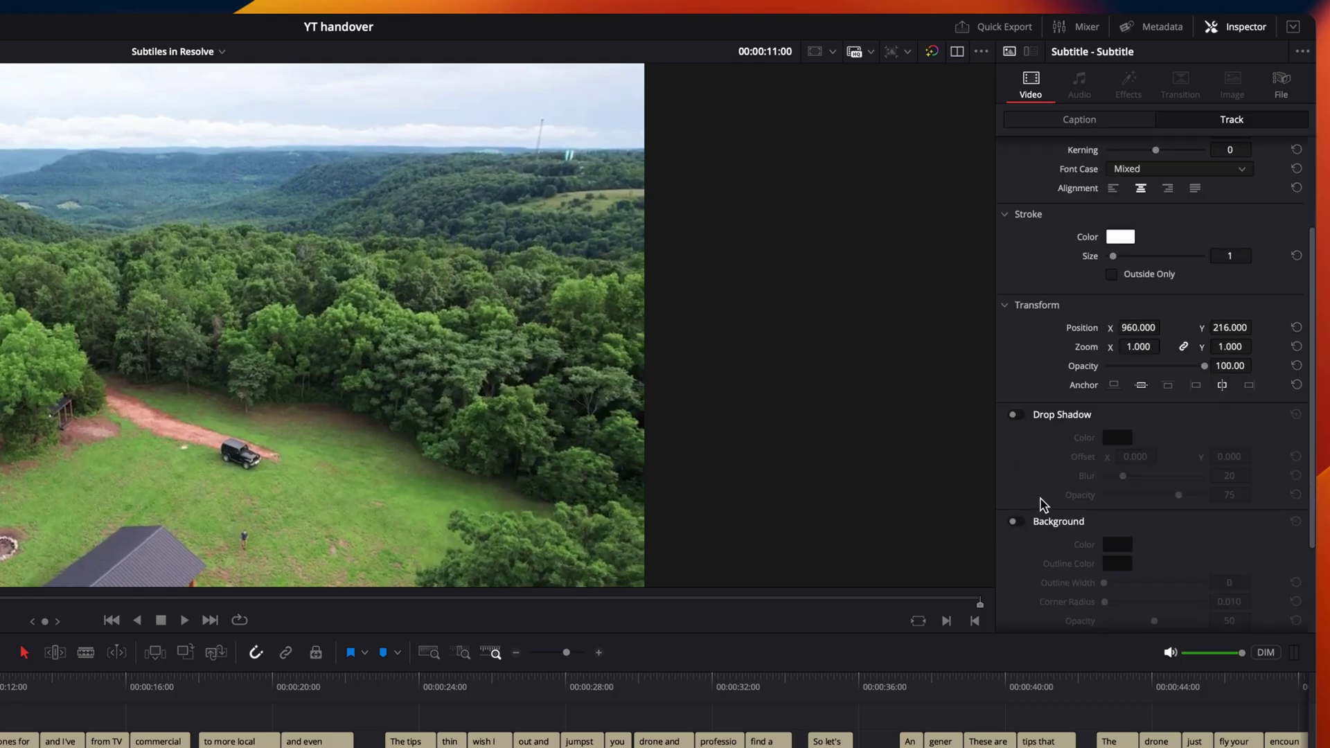
{"action": "scroll", "coordinate": [1035, 506], "scroll_direction": "down", "scroll_amount": 2}
{"action": "left_click", "coordinate": [1015, 430]}
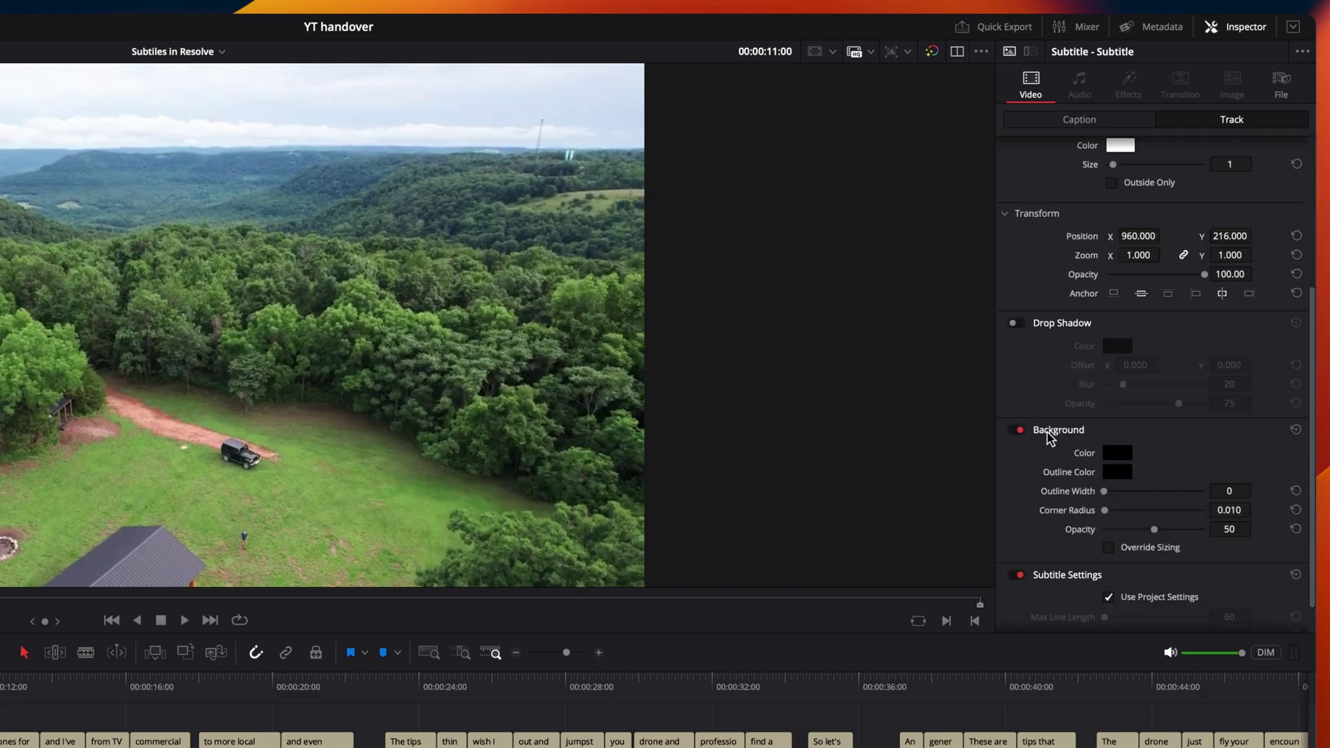
{"action": "left_click", "coordinate": [1107, 451]}
{"action": "type", "text": "191919"}
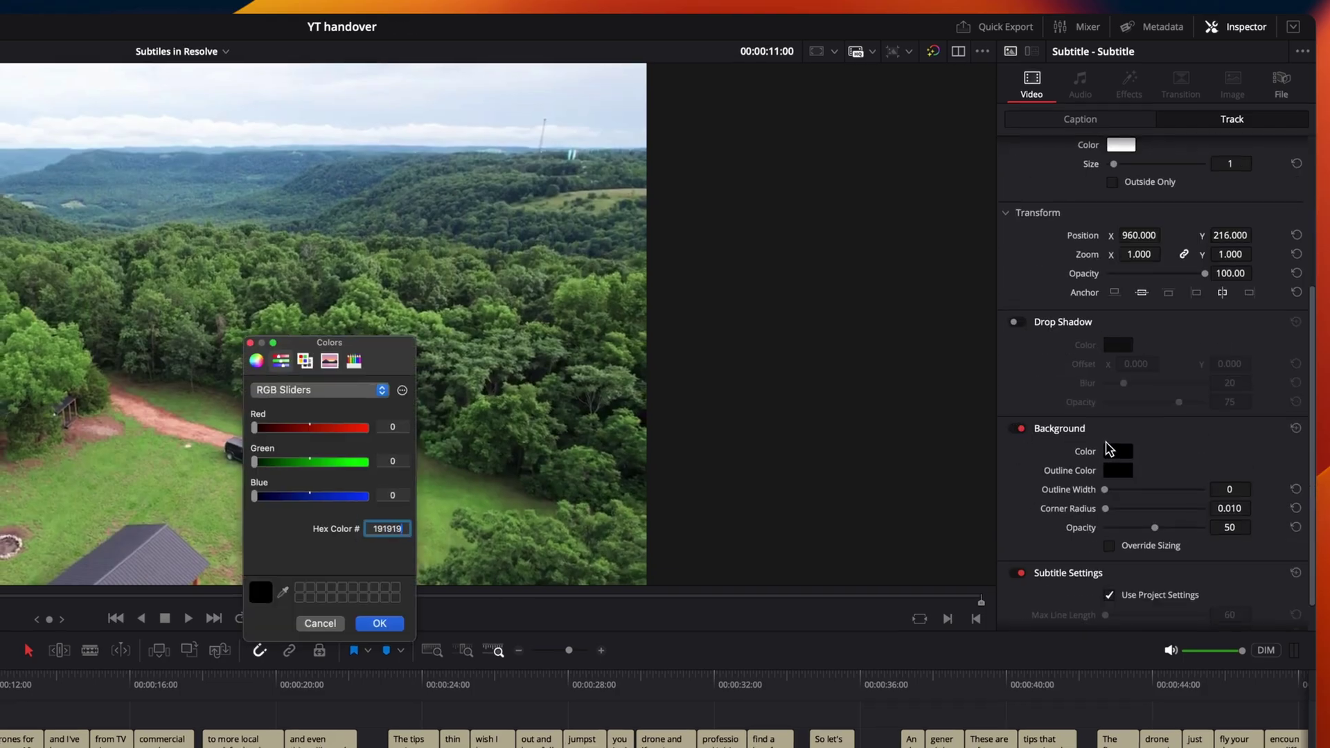
{"action": "key", "text": "Return"}
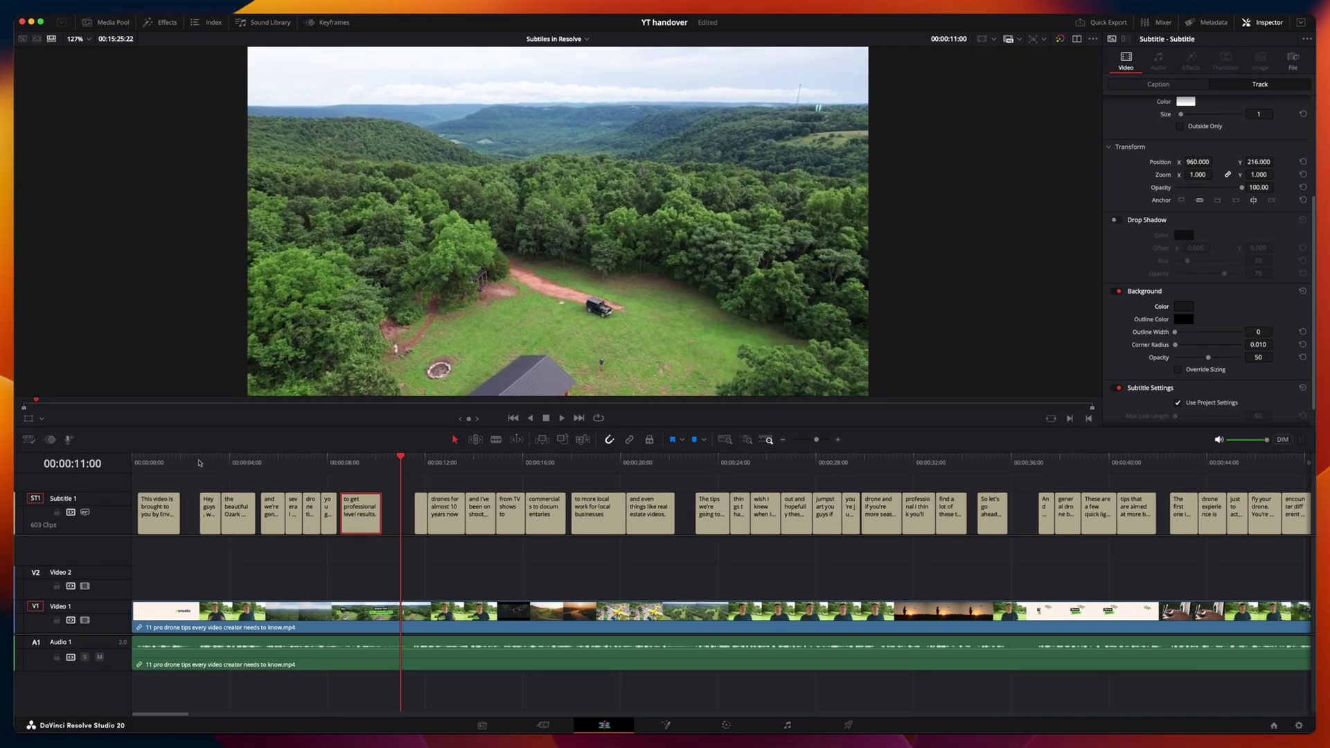
{"action": "key", "text": "Home"}
{"action": "key", "text": "space"}
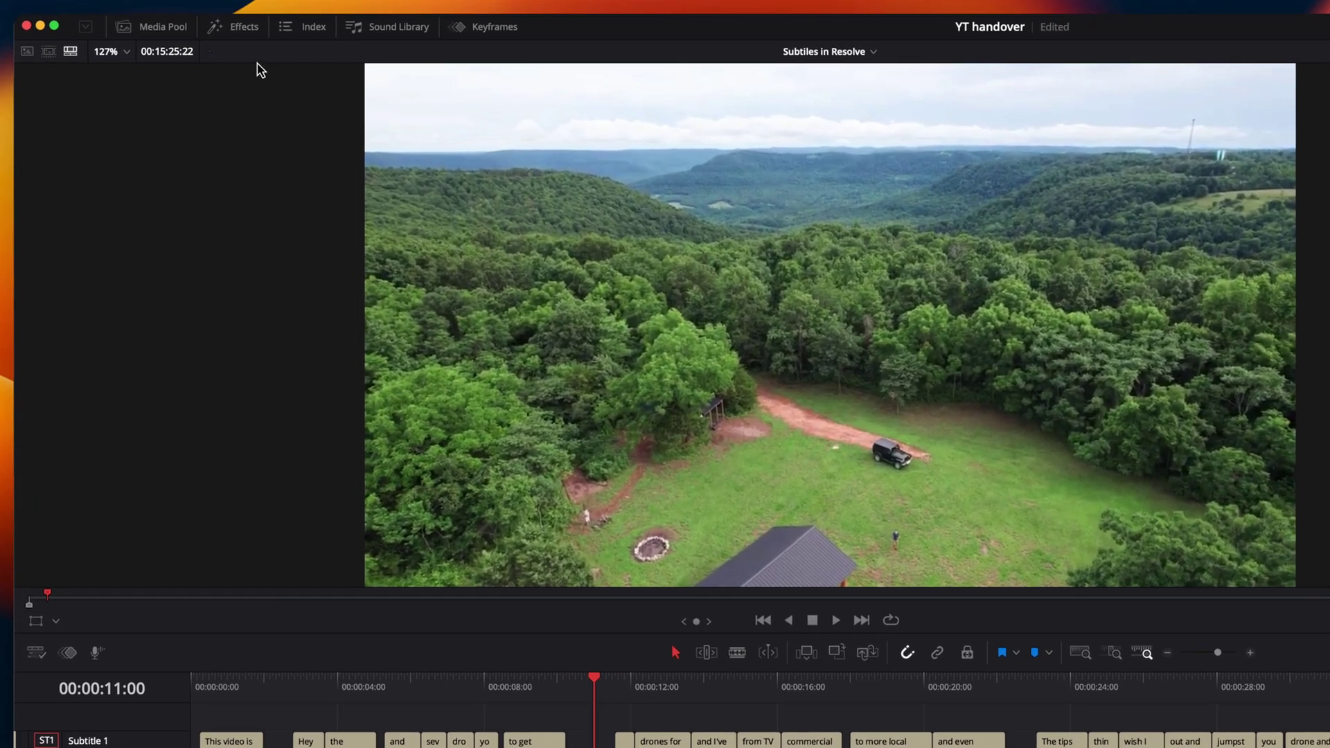
Apply the Animated 'Statement' template to the 'to get professional level results.' caption and preview it.
{"action": "left_click", "coordinate": [237, 27]}
{"action": "left_click", "coordinate": [68, 364]}
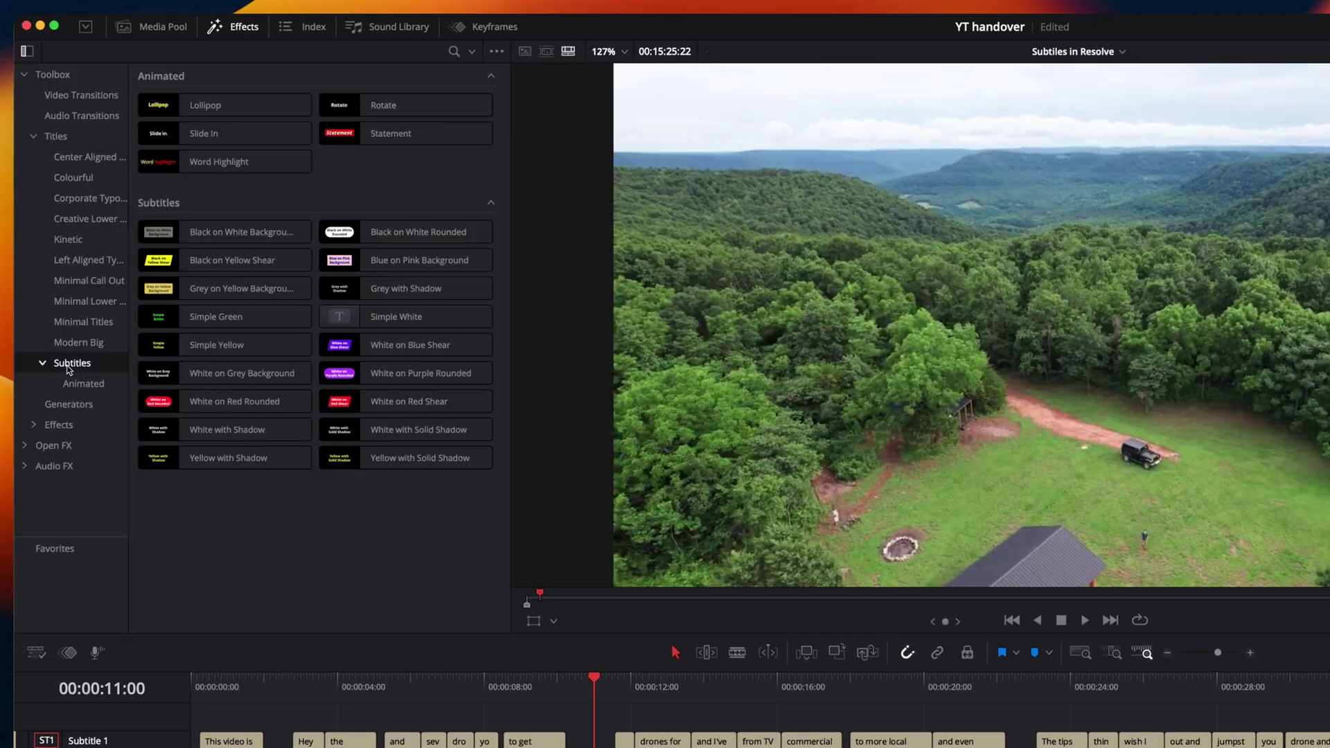
{"action": "left_click", "coordinate": [70, 380]}
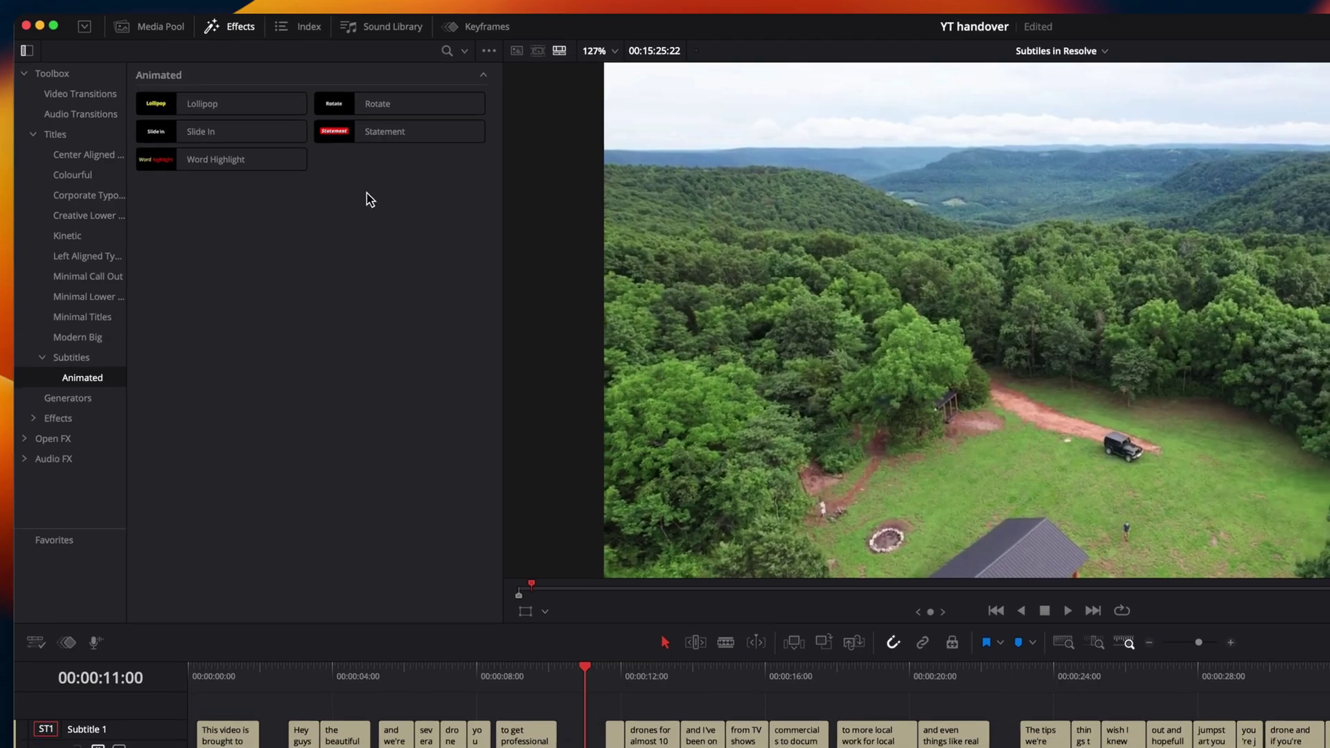
{"action": "left_click_drag", "start_coordinate": [274, 94], "coordinate": [126, 496]}
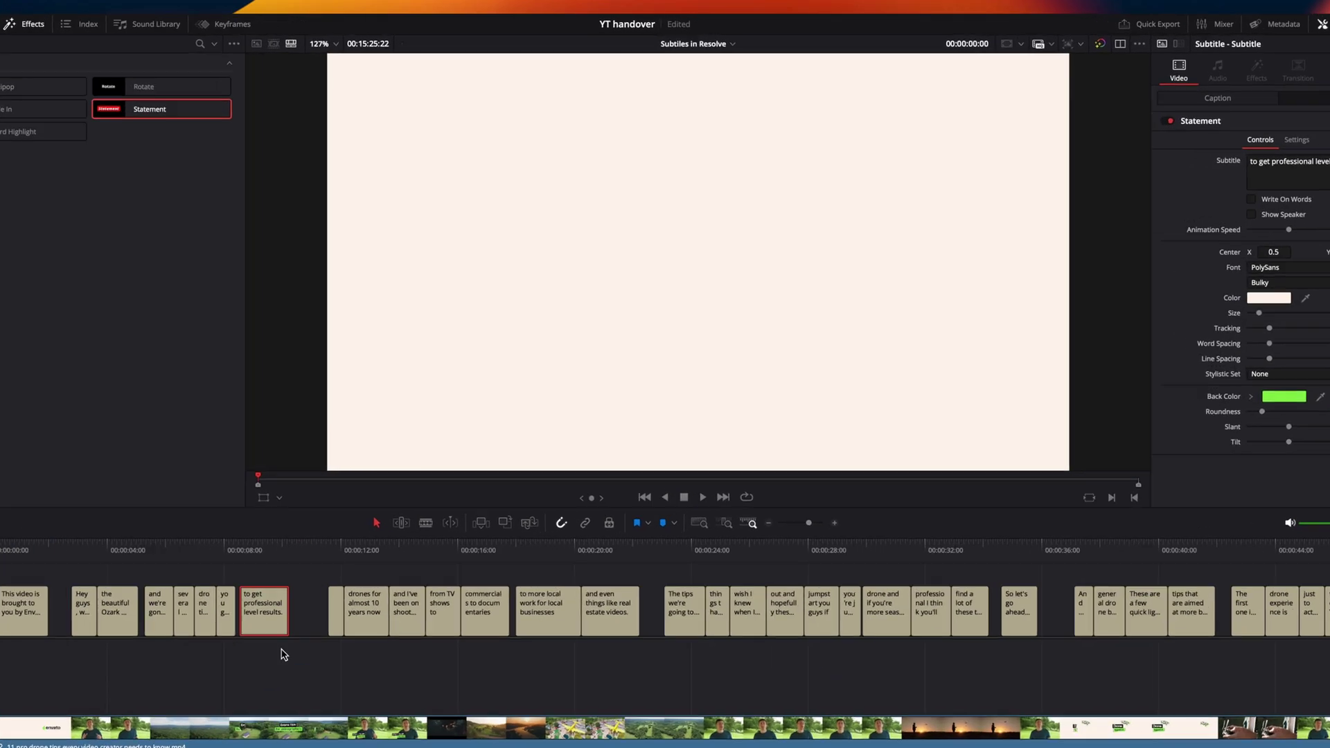
{"action": "key", "text": "space"}
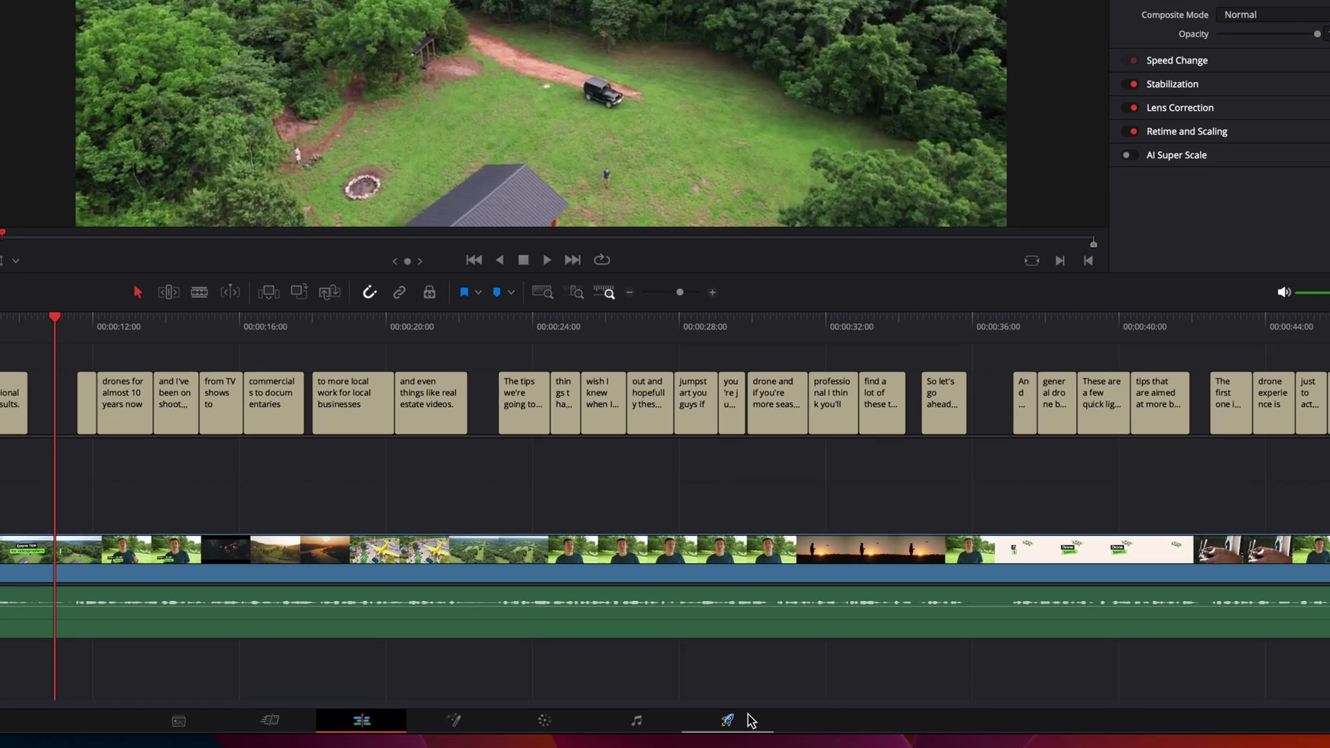
On the Deliver page, enable subtitle export as a separate SRT including Subtitle 1.
{"action": "left_click", "coordinate": [848, 726]}
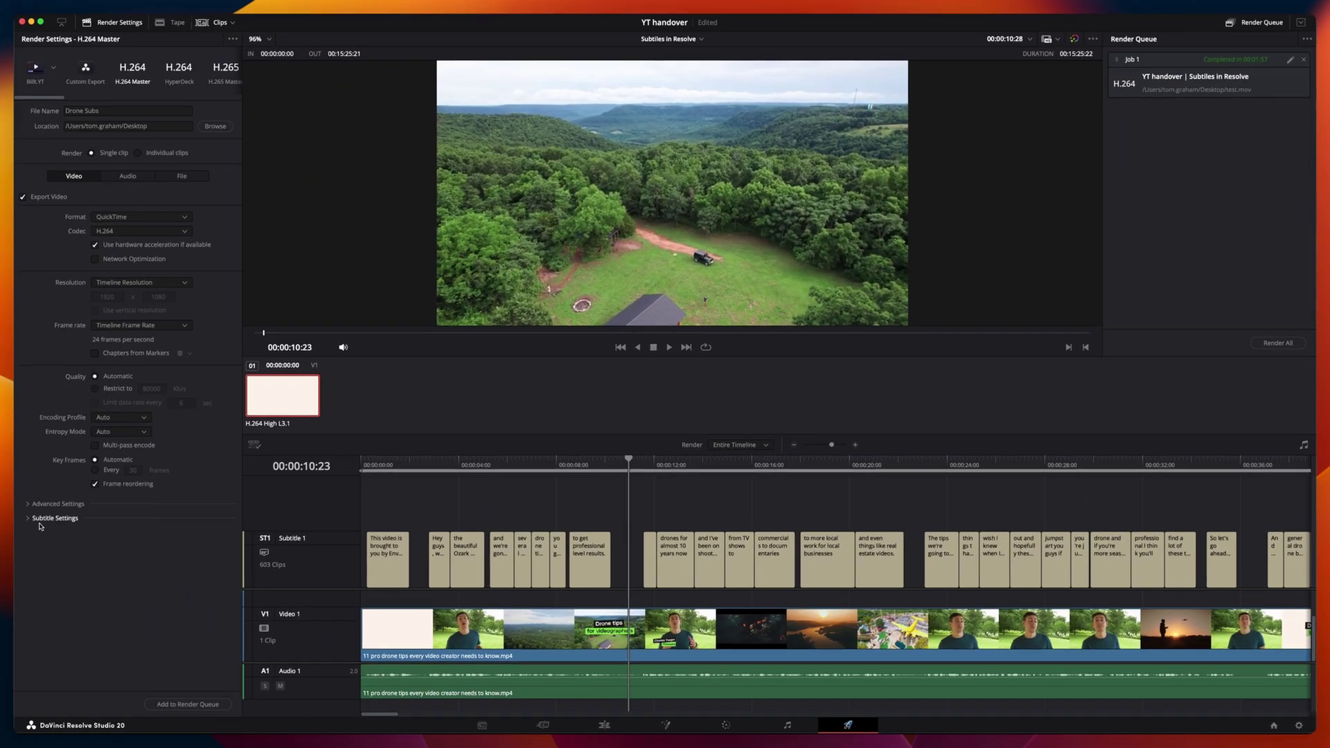
{"action": "left_click", "coordinate": [42, 519]}
{"action": "left_click", "coordinate": [60, 535]}
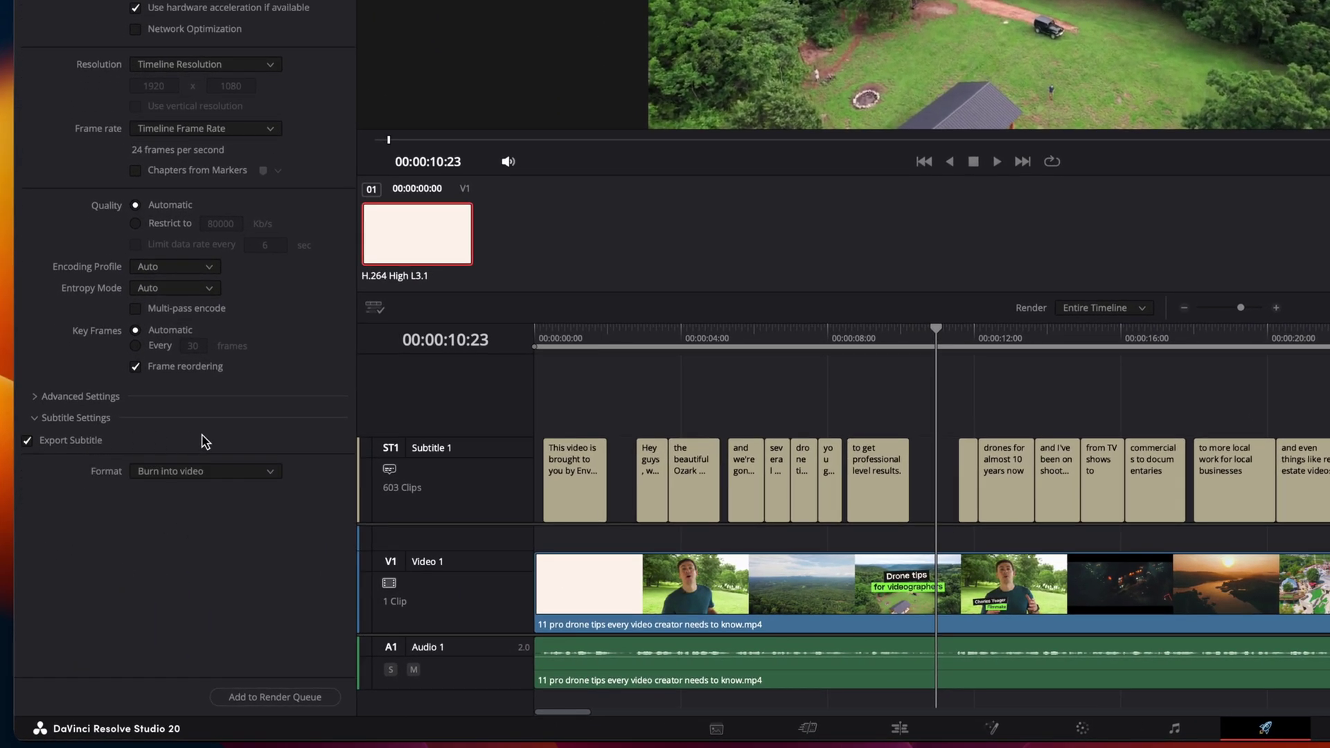
{"action": "left_click", "coordinate": [257, 473]}
{"action": "left_click", "coordinate": [246, 490]}
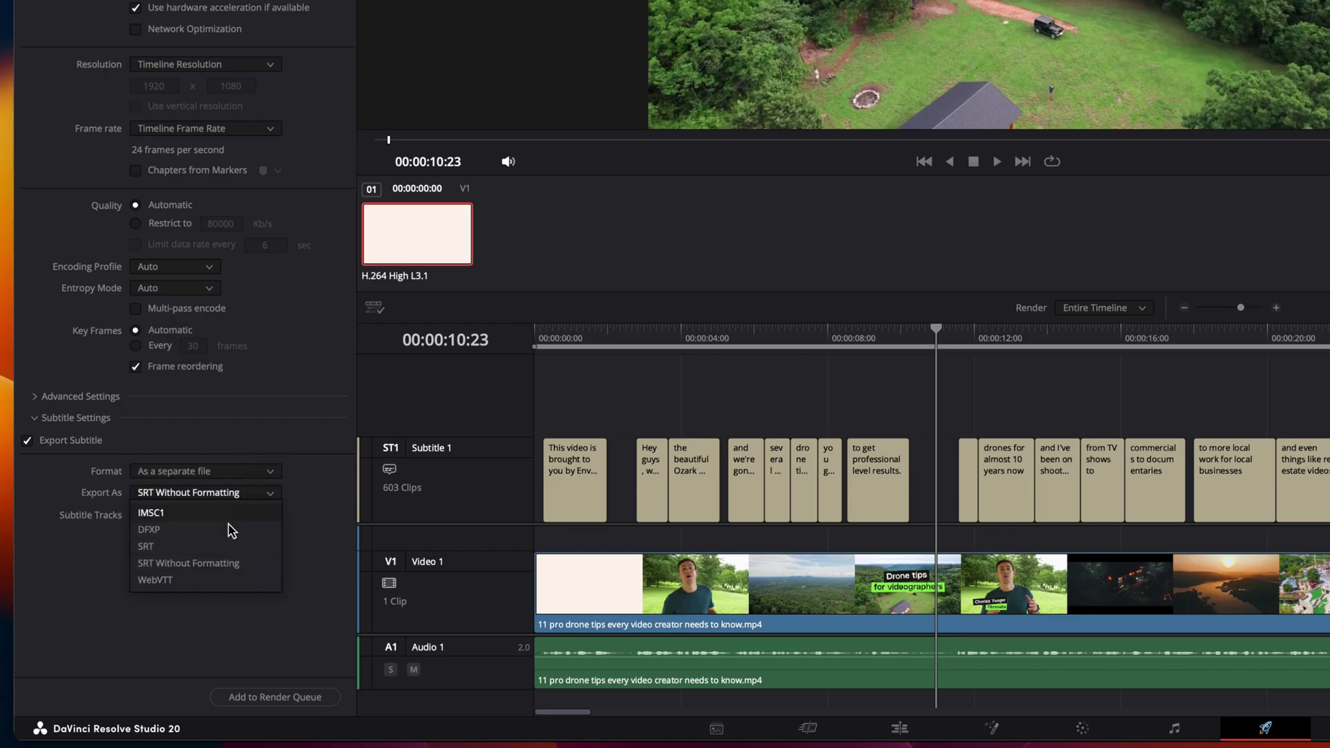
{"action": "left_click", "coordinate": [221, 546]}
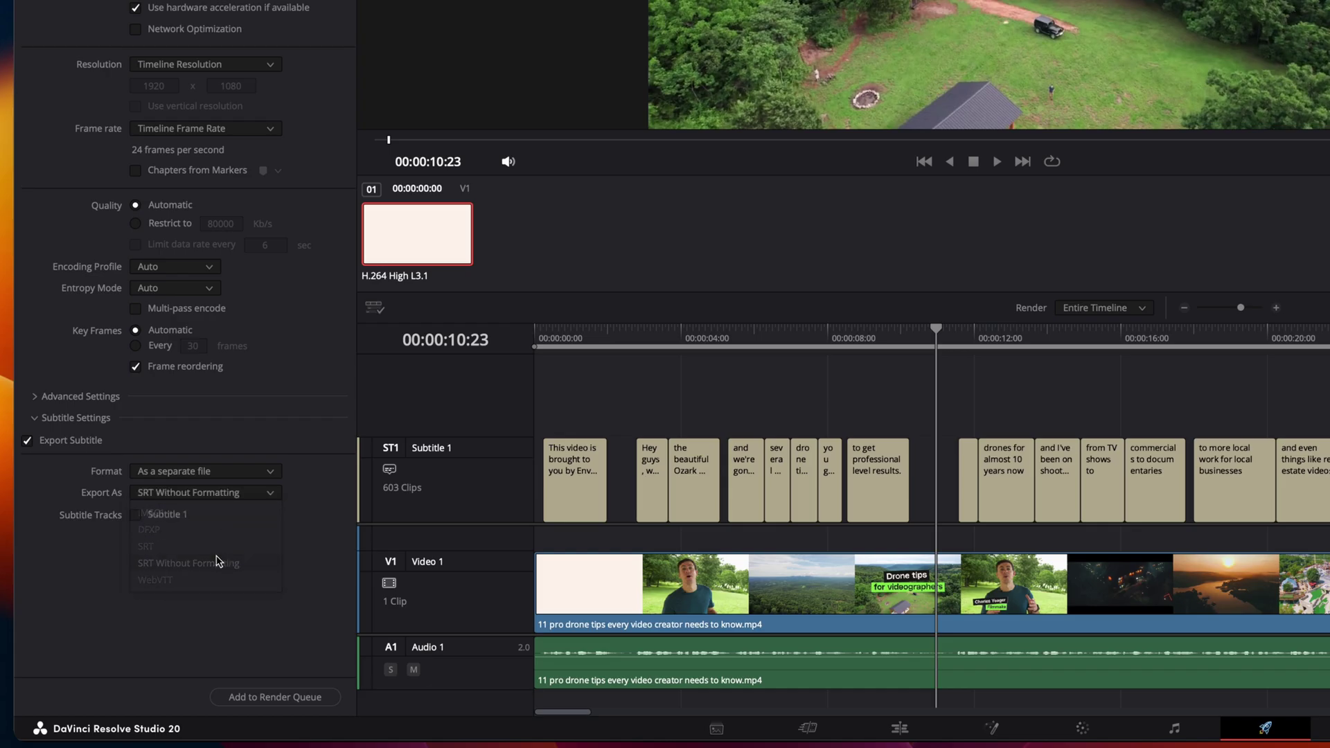
{"action": "left_click", "coordinate": [139, 514]}
Change the subtitle format to 'Burn into video' and move the playhead to seven seconds.
{"action": "left_click", "coordinate": [252, 471]}
{"action": "left_click", "coordinate": [224, 524]}
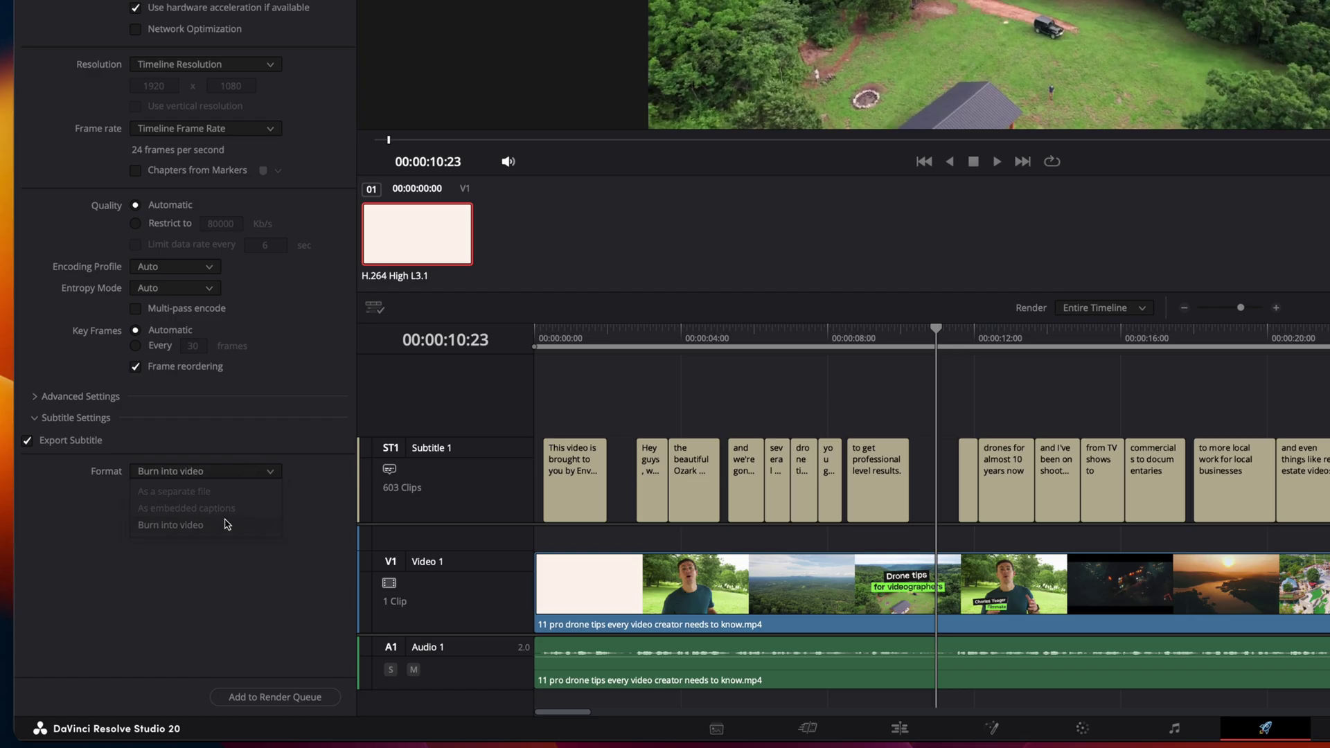
{"action": "left_click", "coordinate": [789, 338]}
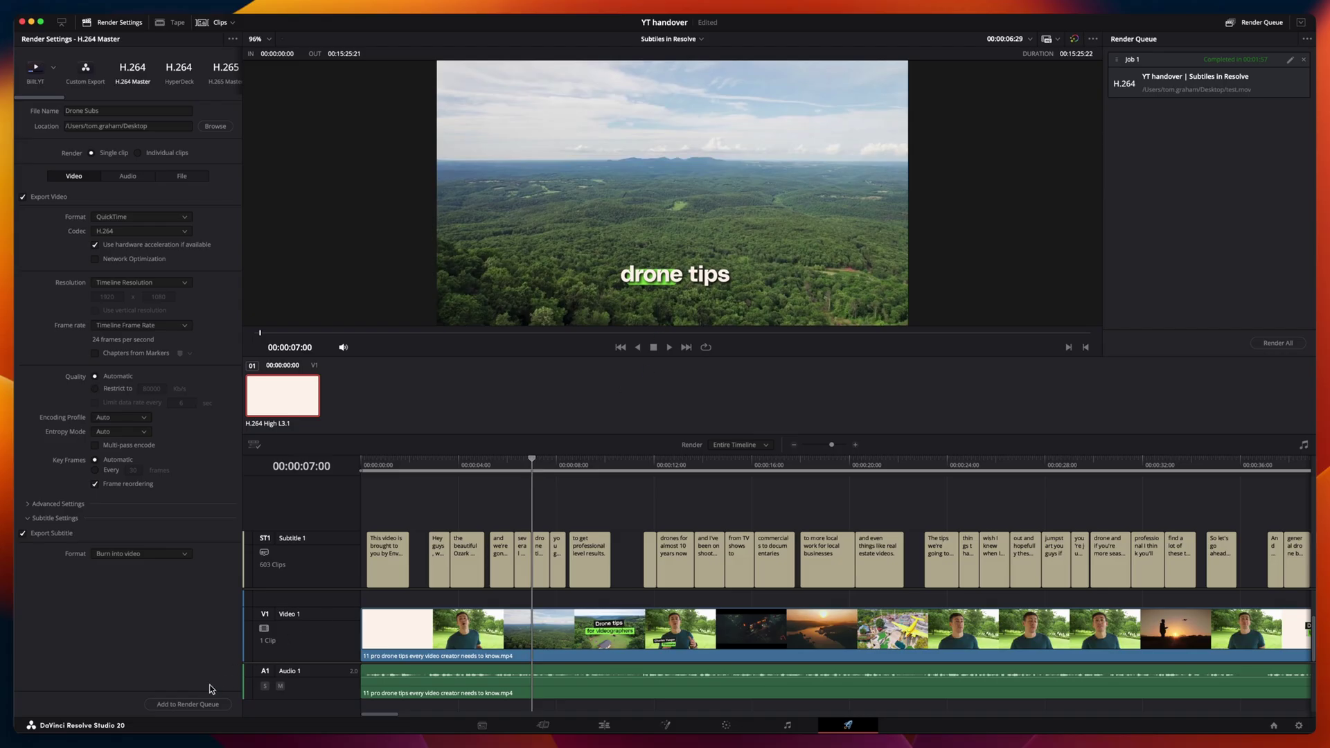
Add the drone-tips render with burned-in subtitles to the Render Queue.
{"action": "left_click", "coordinate": [194, 704]}
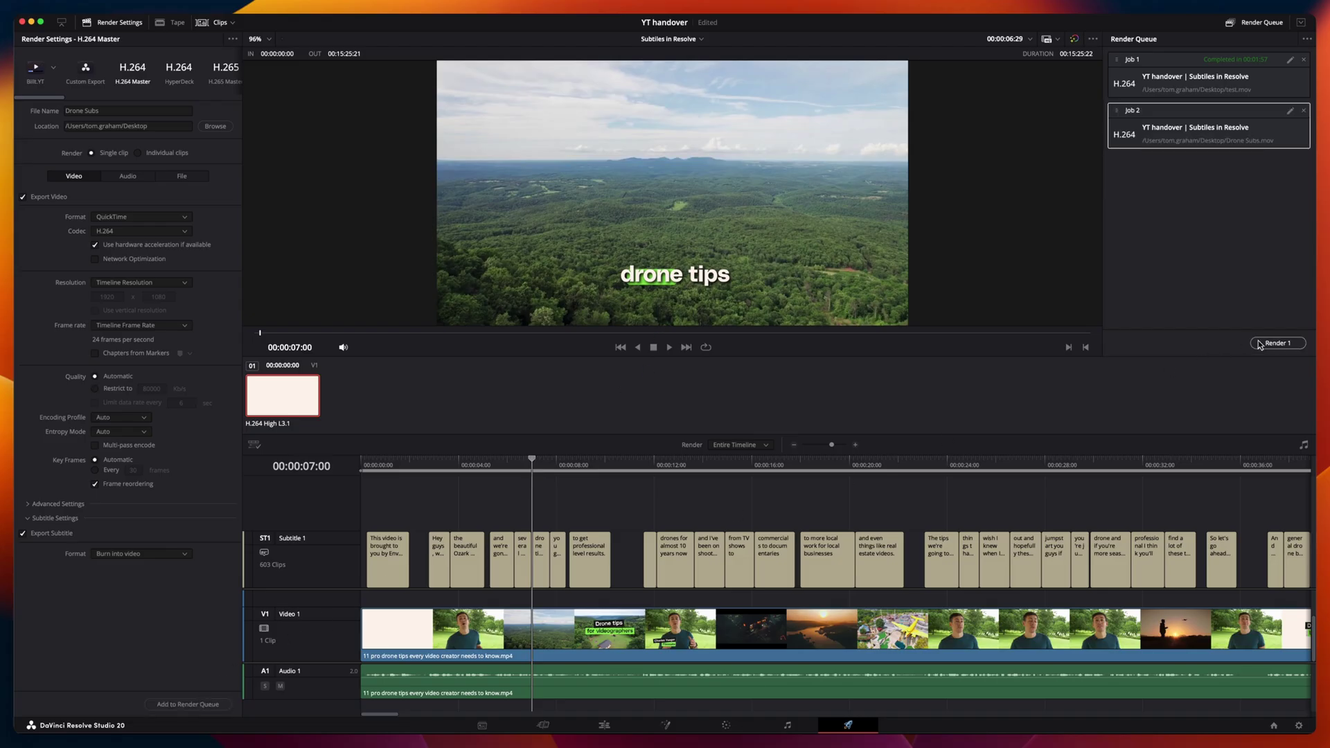